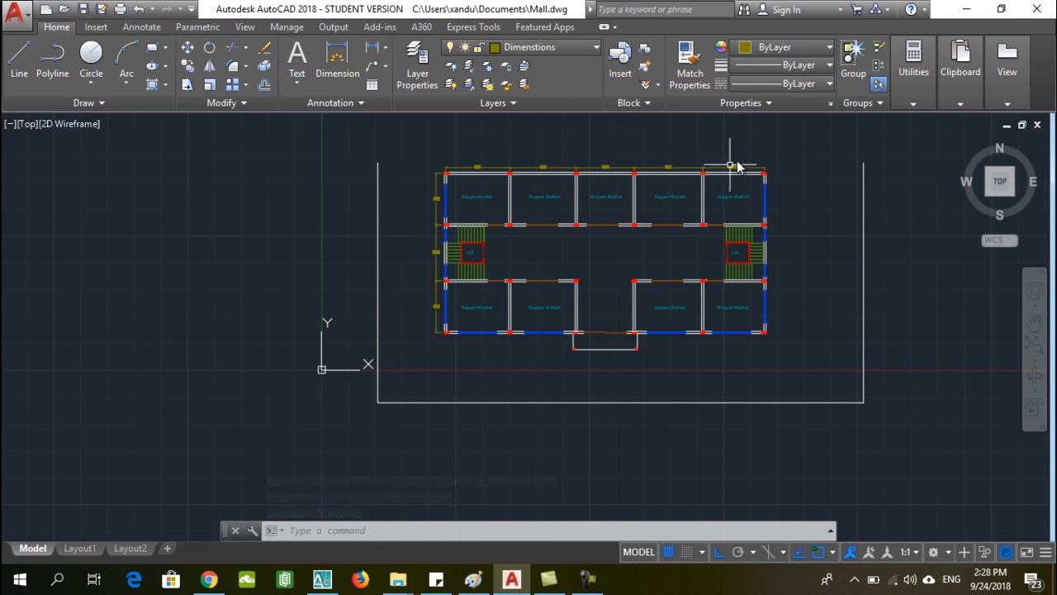
Step: Mirror the five bay dimensions above the plan about the horizontal centre line through the lifts, keeping the originals
scroll(760, 165, "up", 2)
left_click(791, 172)
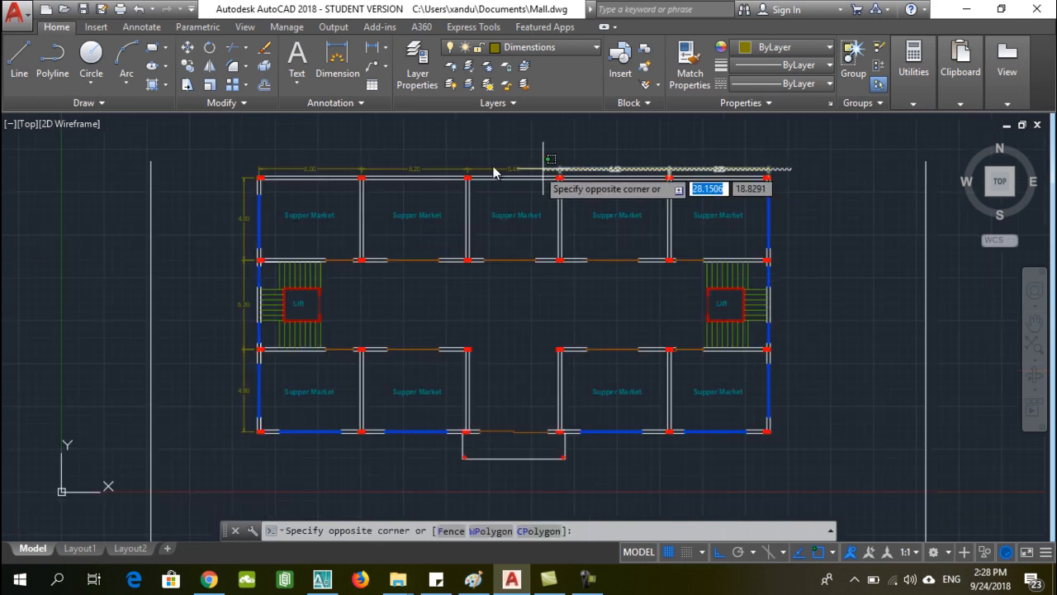
left_click(291, 165)
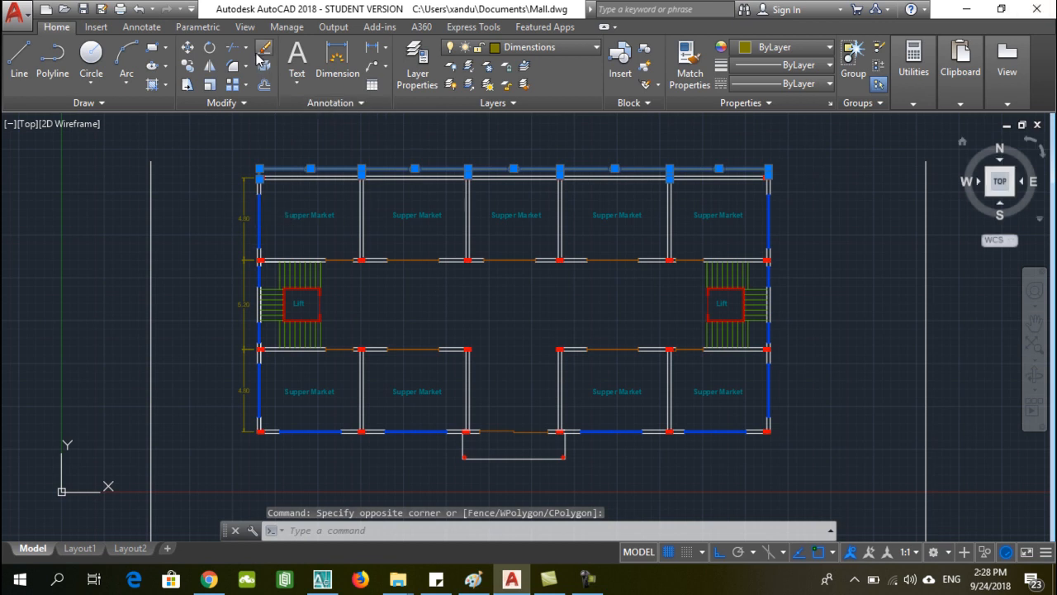
left_click(210, 66)
scroll(295, 336, "up", 6)
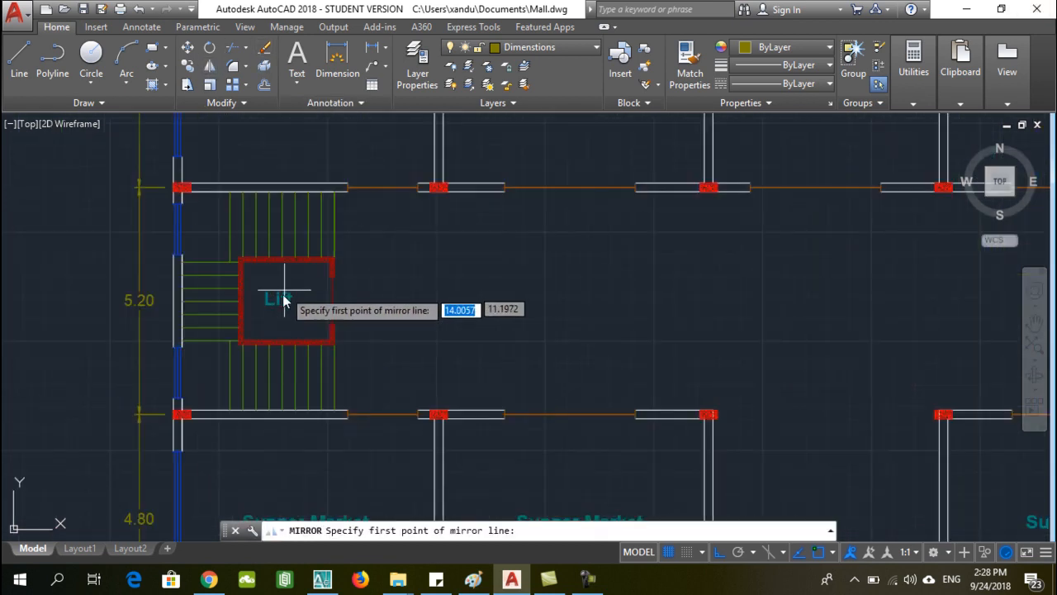
left_click(223, 304)
scroll(223, 305, "down", 6)
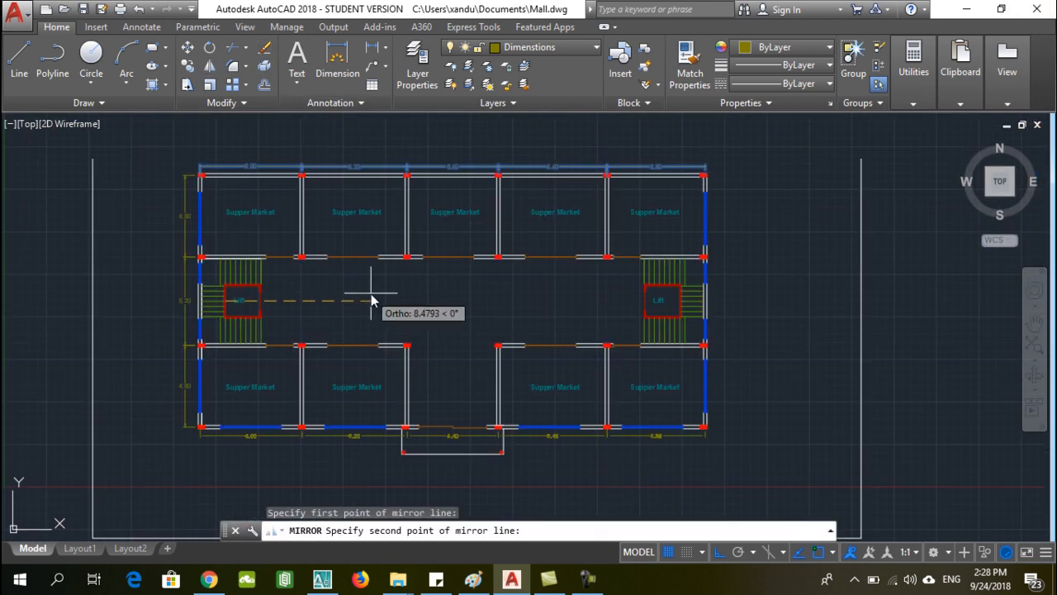
left_click(436, 293)
right_click(438, 293)
left_click(458, 305)
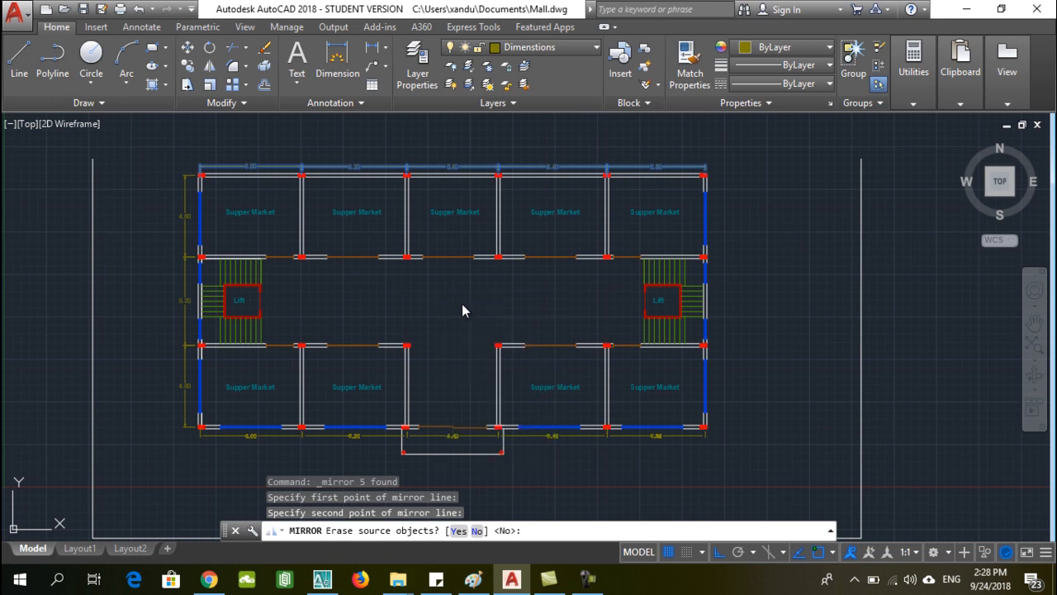
key("Return")
key("Escape")
left_click(490, 303)
left_click(467, 328)
Step: Add a vertical dimension across the central corridor between the facing walls of the upper and lower shops
scroll(240, 450, "up", 4)
scroll(233, 443, "up", 1)
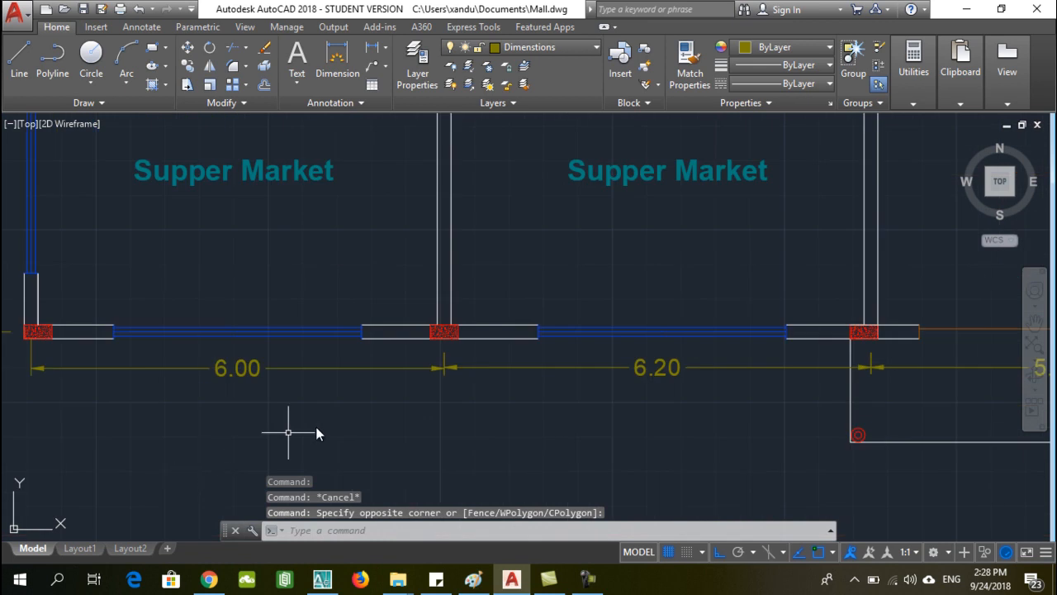
scroll(331, 434, "down", 6)
scroll(503, 420, "up", 4)
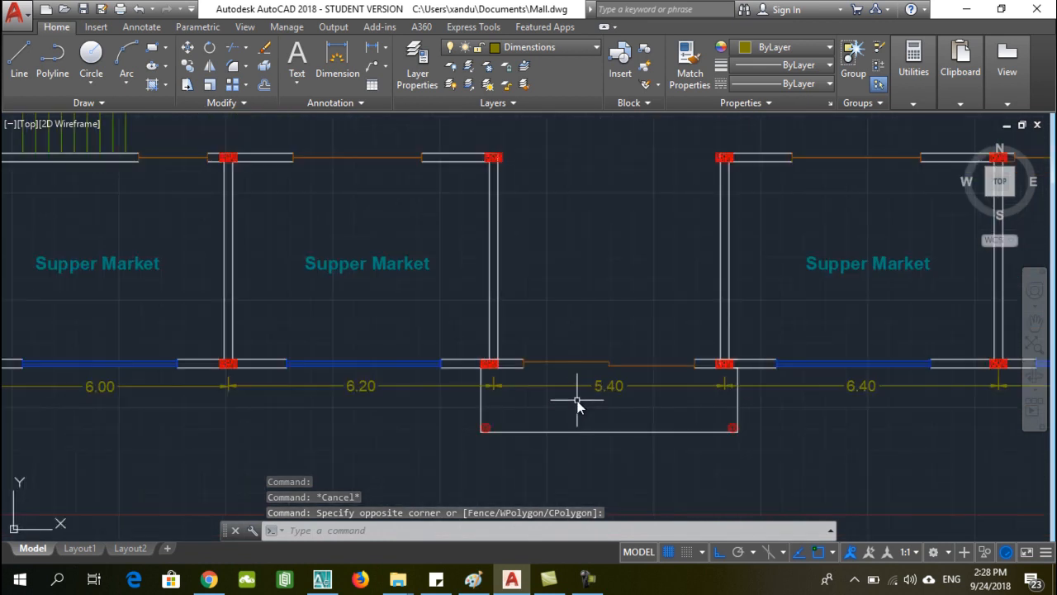
scroll(434, 408, "down", 4)
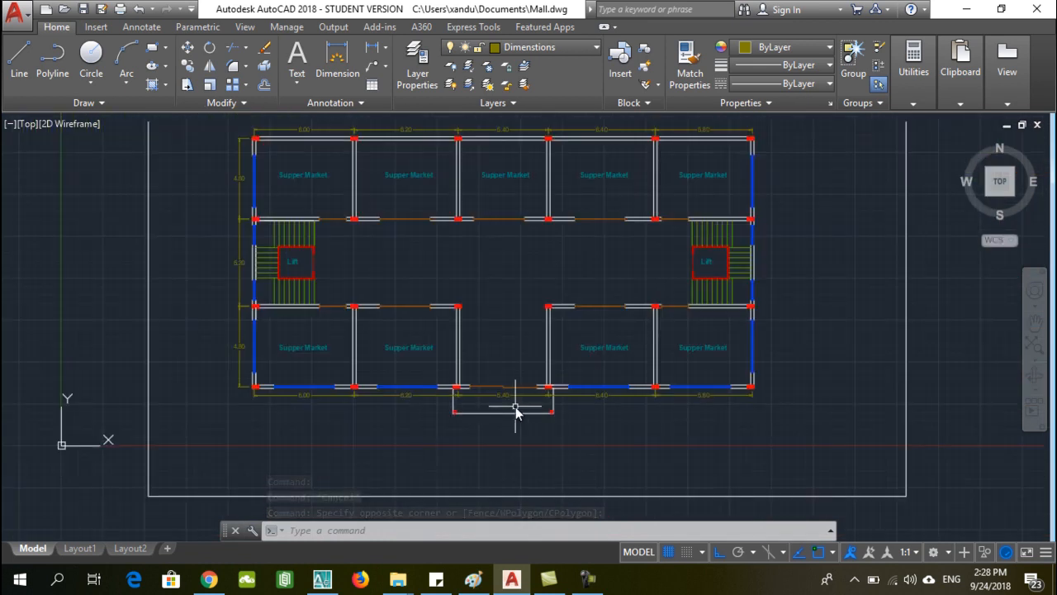
left_click(337, 60)
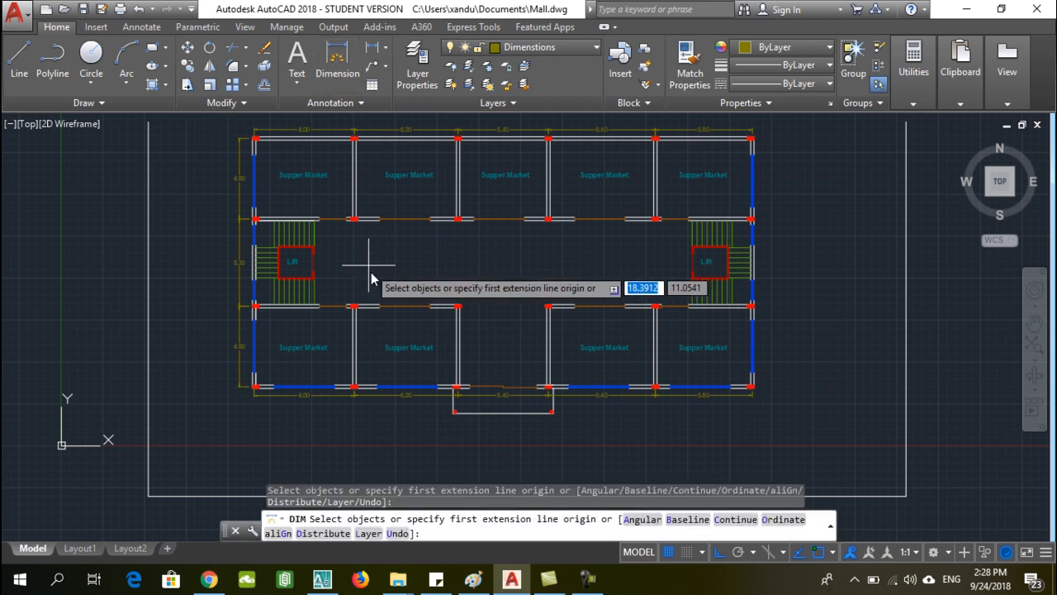
scroll(472, 325, "up", 4)
left_click(491, 332)
scroll(486, 245, "down", 5)
scroll(488, 238, "up", 4)
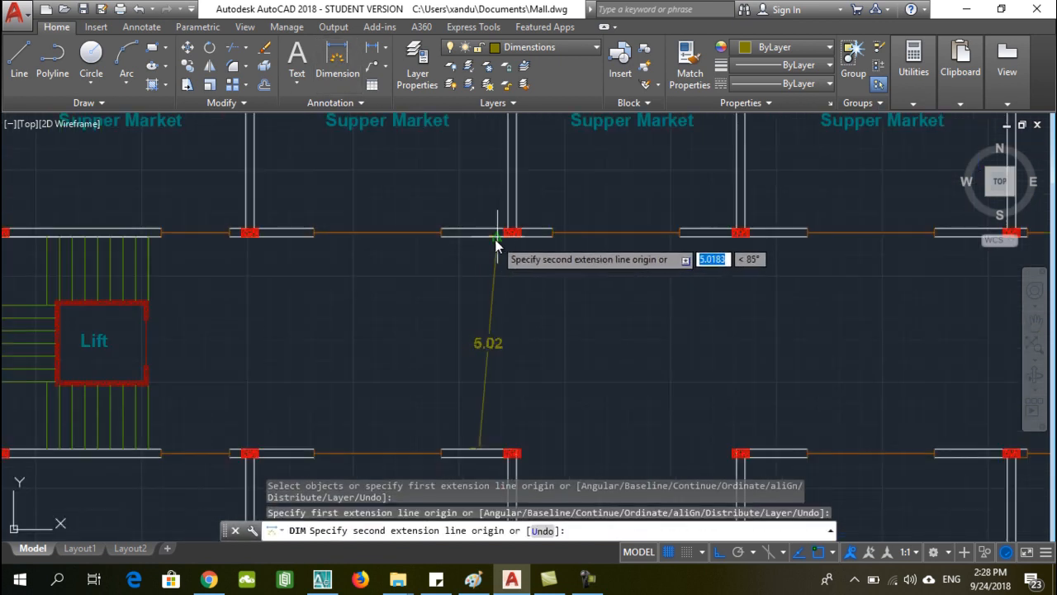
left_click(495, 239)
left_click(469, 297)
scroll(469, 294, "down", 5)
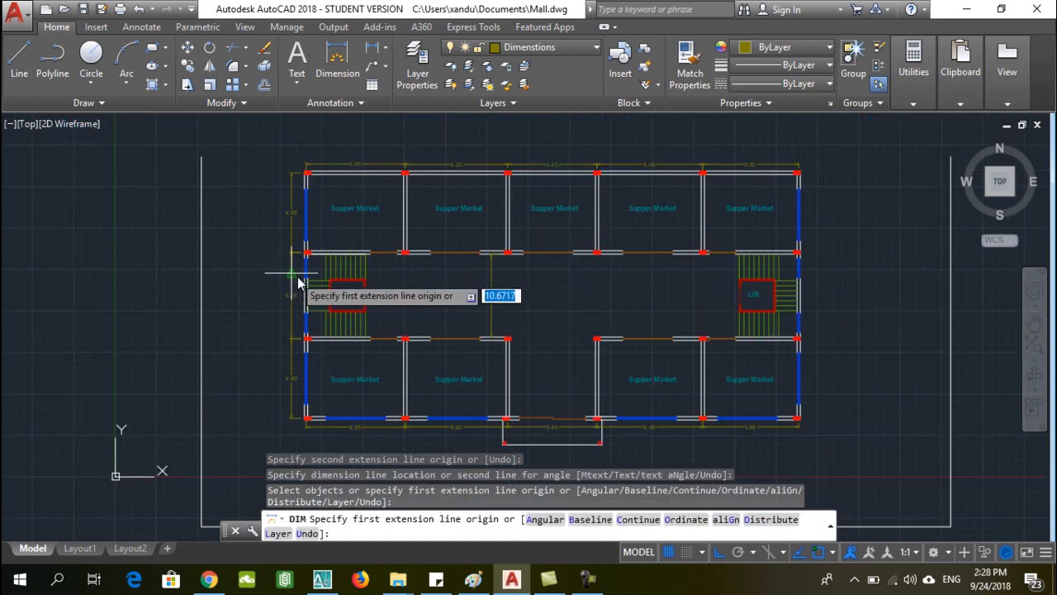
Step: Dimension the west lift's interior width between its upper inner corners, placing the dimension above the Lift label
scroll(295, 282, "up", 5)
scroll(310, 297, "up", 3)
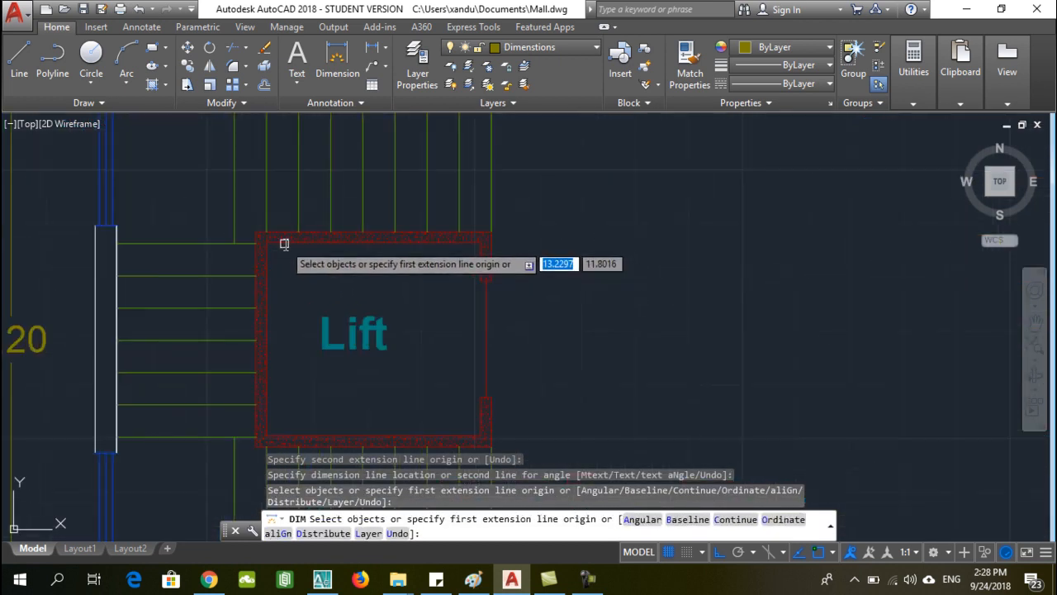
left_click(278, 237)
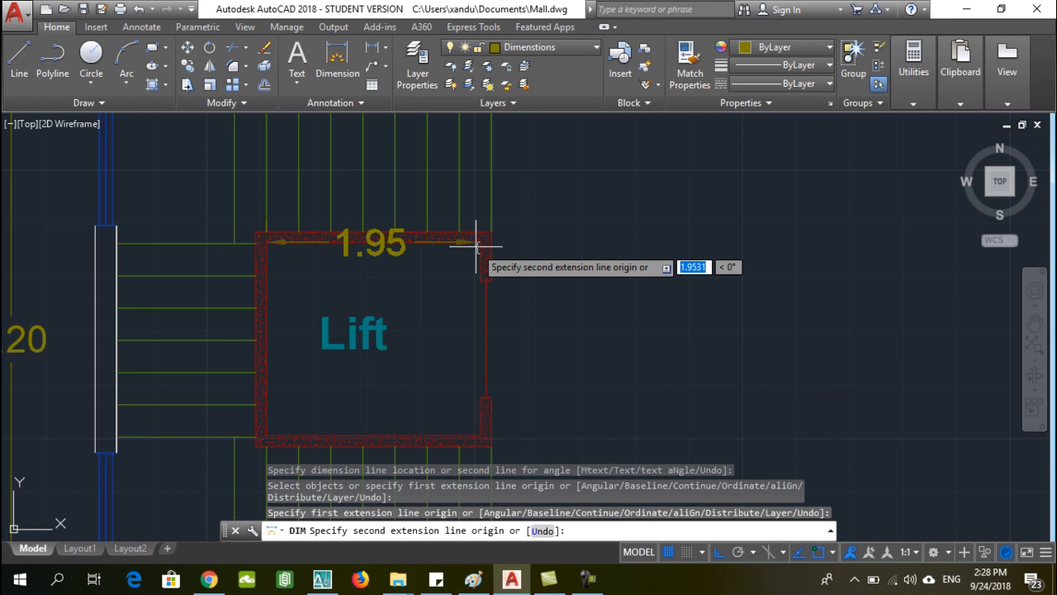
left_click(486, 239)
left_click(443, 277)
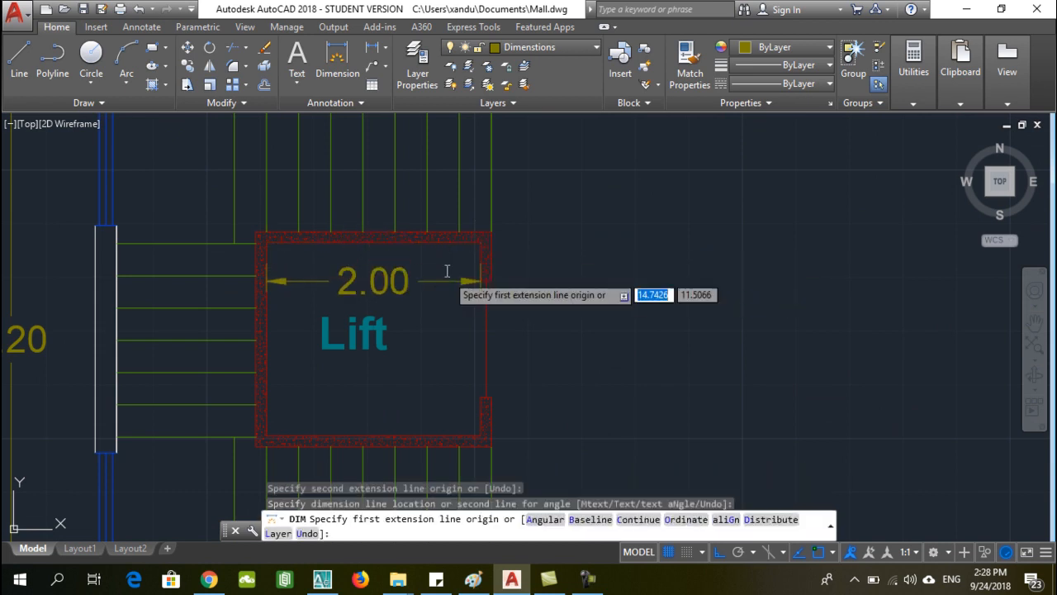
Step: Dimension the west lift's interior height between its two east inner corners, placing the dimension inside the lift
left_click(490, 247)
scroll(479, 278, "down", 2)
scroll(471, 353, "up", 4)
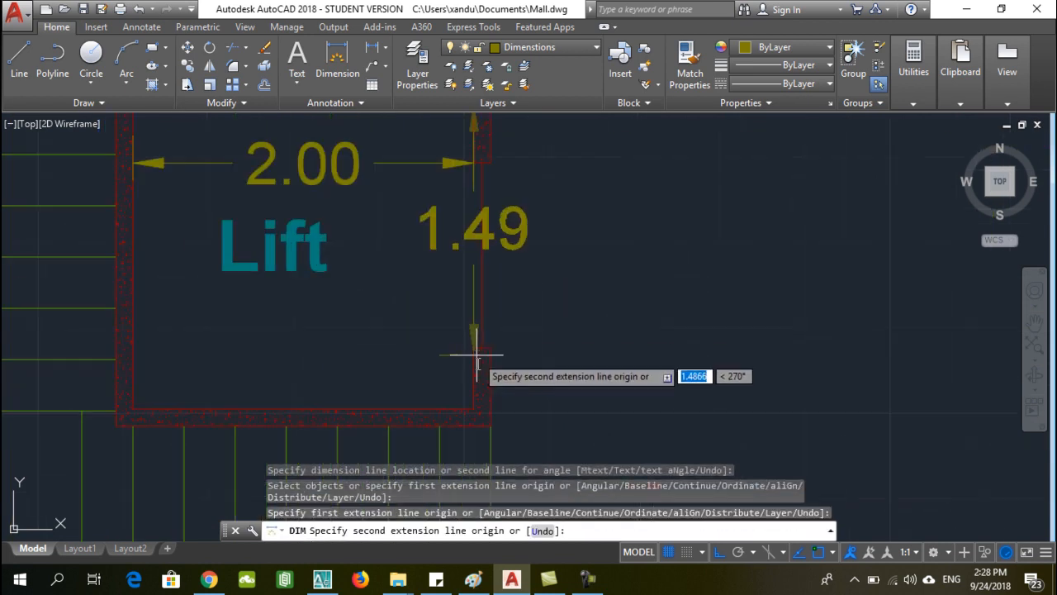
left_click(473, 404)
left_click(384, 262)
Step: Start a dimension in the east lift from its upper inner corner on the door side
scroll(371, 261, "down", 3)
scroll(330, 280, "down", 4)
scroll(475, 248, "up", 6)
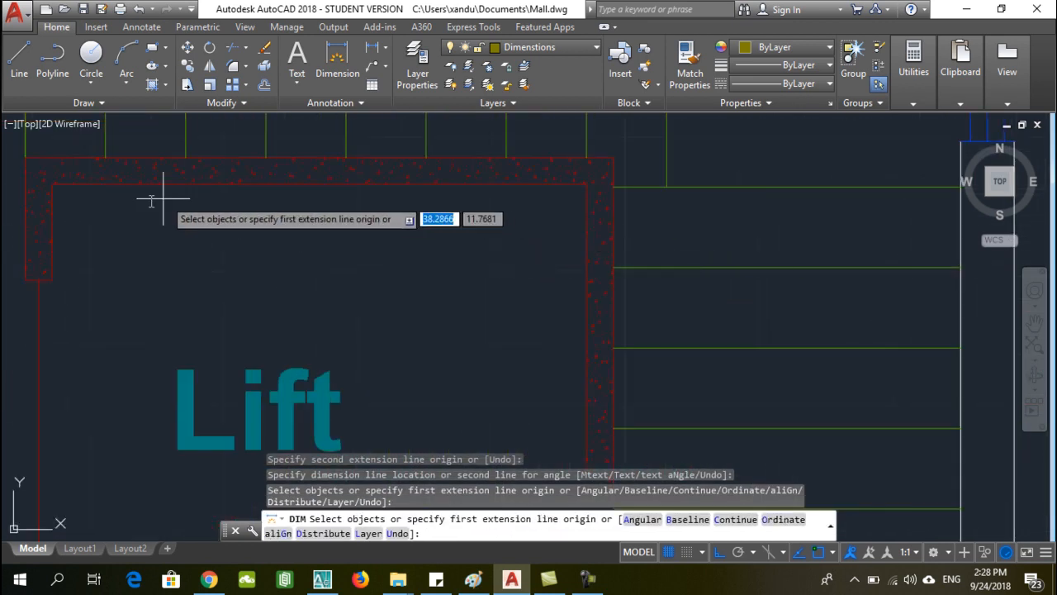
left_click(52, 182)
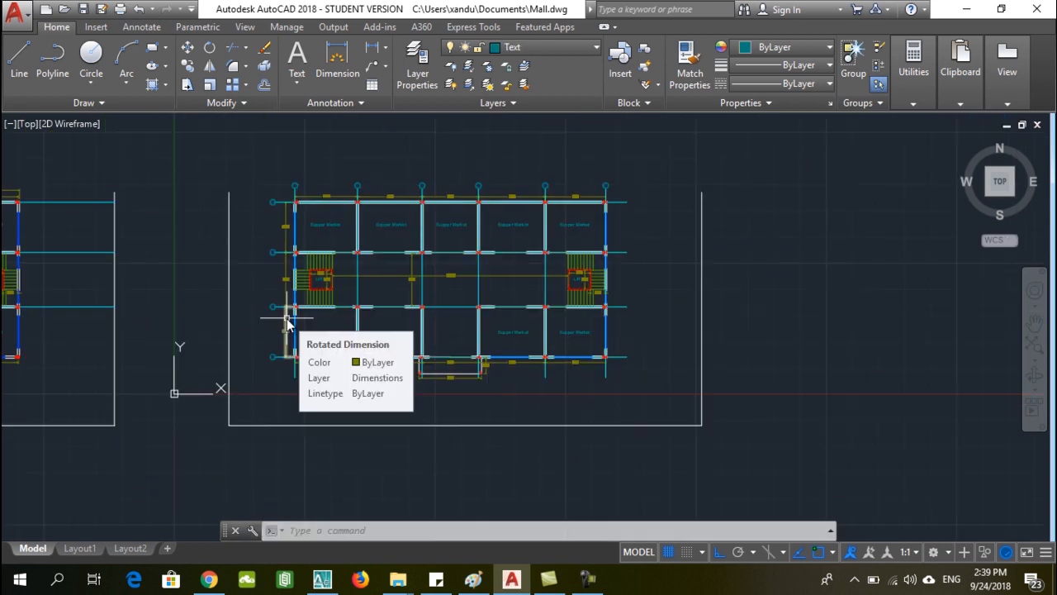
scroll(322, 213, "up", 4)
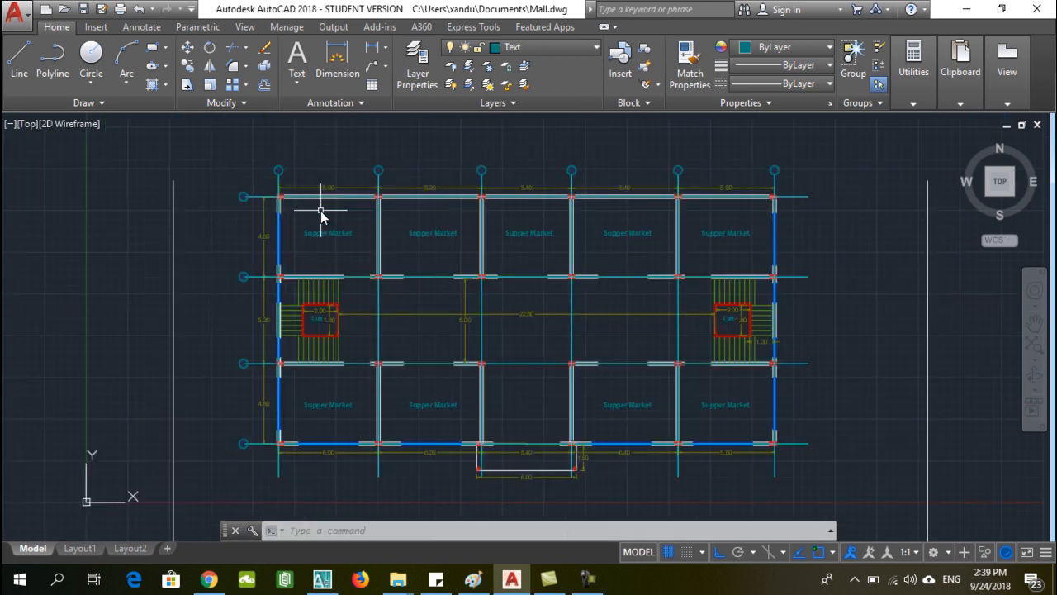
scroll(356, 145, "up", 2)
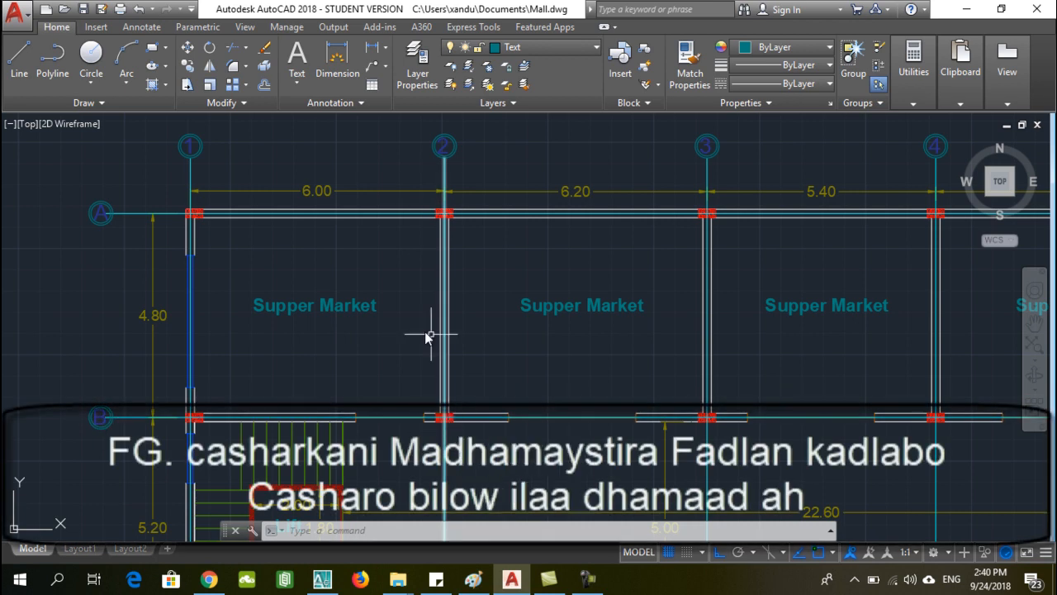
left_click(19, 57)
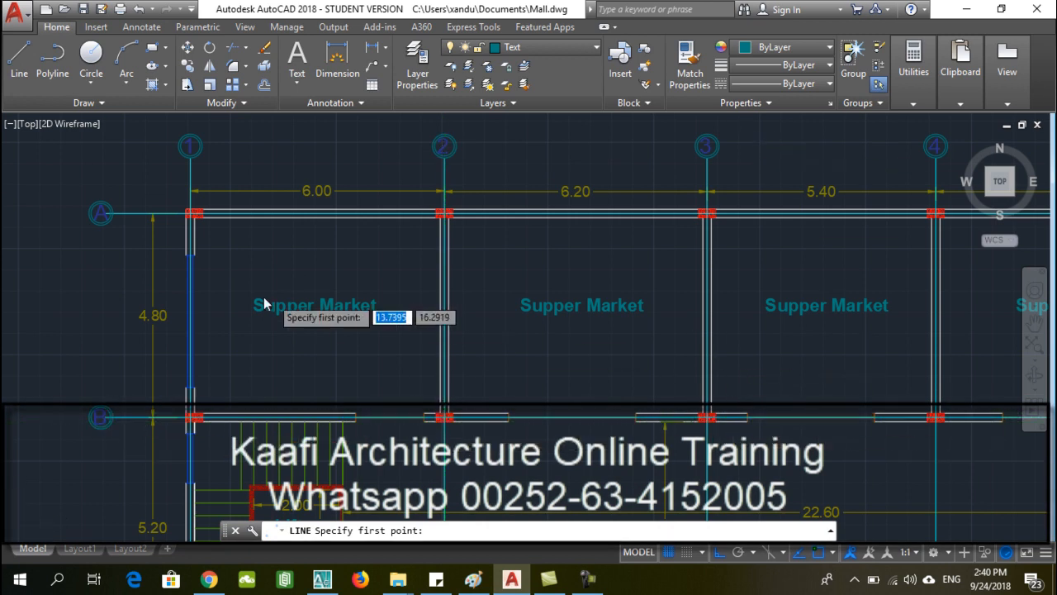
scroll(301, 305, "down", 5)
scroll(351, 338, "up", 3)
key("Escape")
Step: Examine the numbered and lettered grid lines, their bubbles and how they run through the plan's walls and columns
scroll(678, 308, "down", 2)
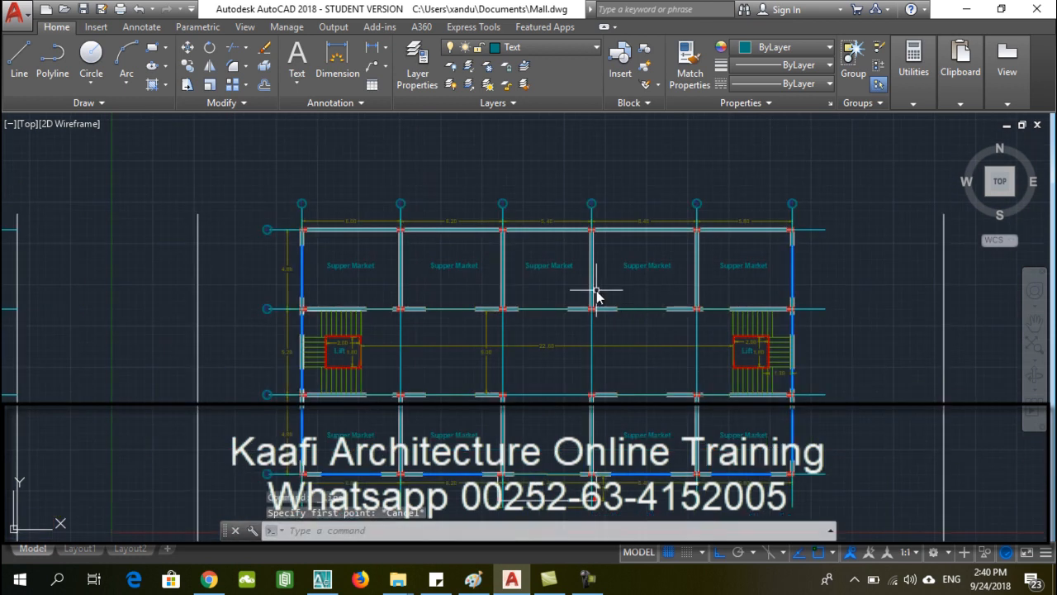
scroll(256, 307, "up", 5)
scroll(248, 308, "down", 3)
scroll(314, 339, "down", 3)
scroll(459, 300, "up", 2)
scroll(656, 206, "up", 2)
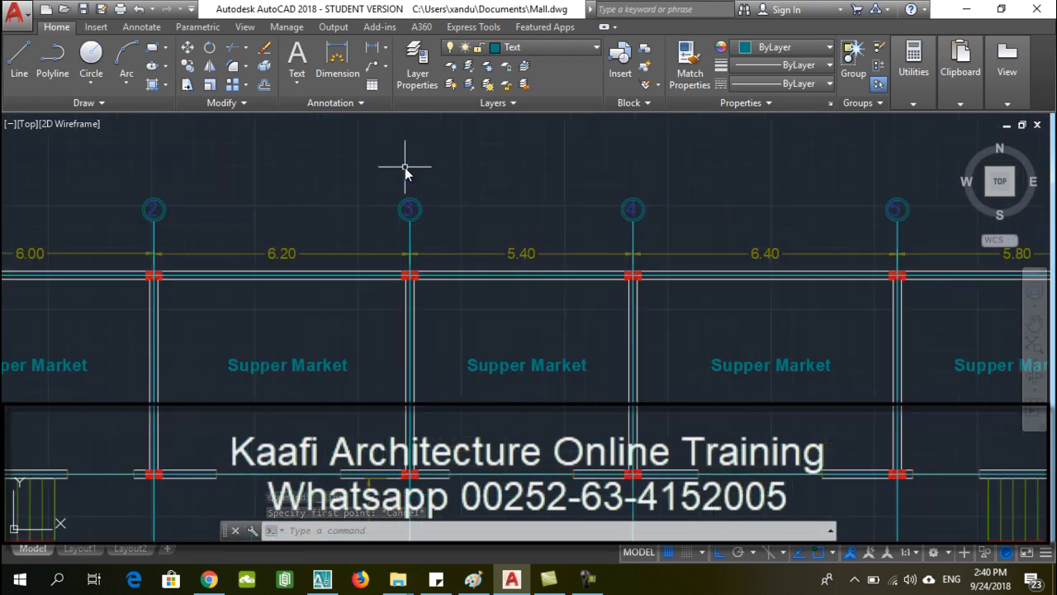
scroll(448, 179, "down", 4)
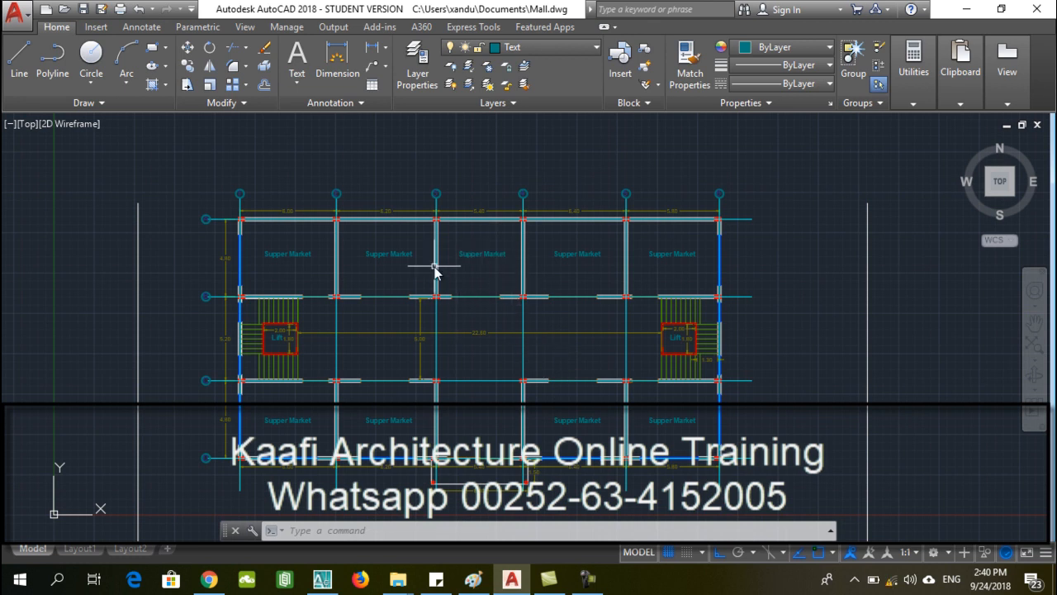
scroll(415, 306, "up", 2)
scroll(413, 307, "down", 2)
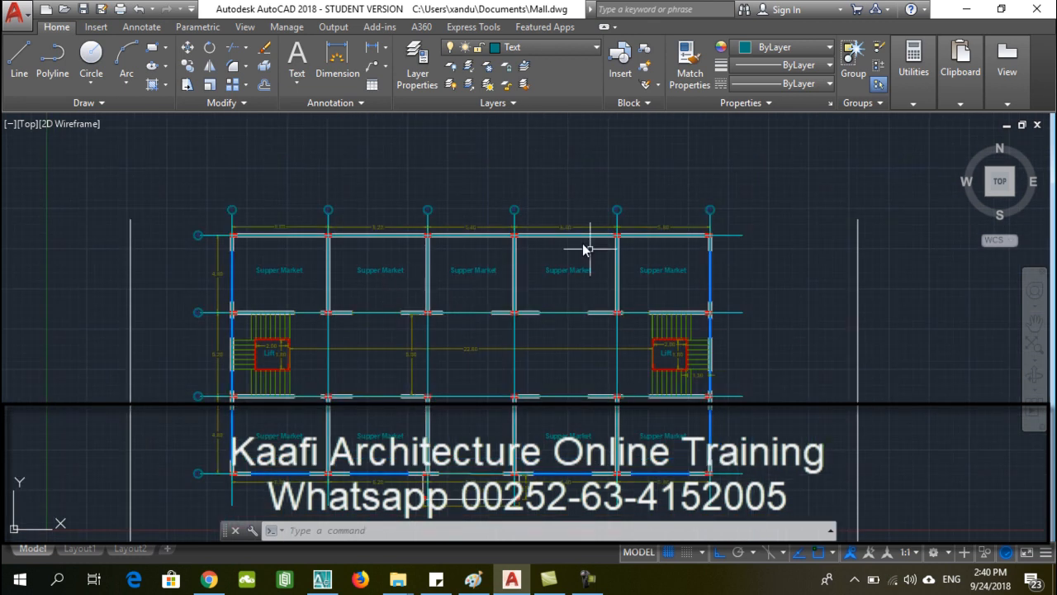
scroll(529, 309, "up", 3)
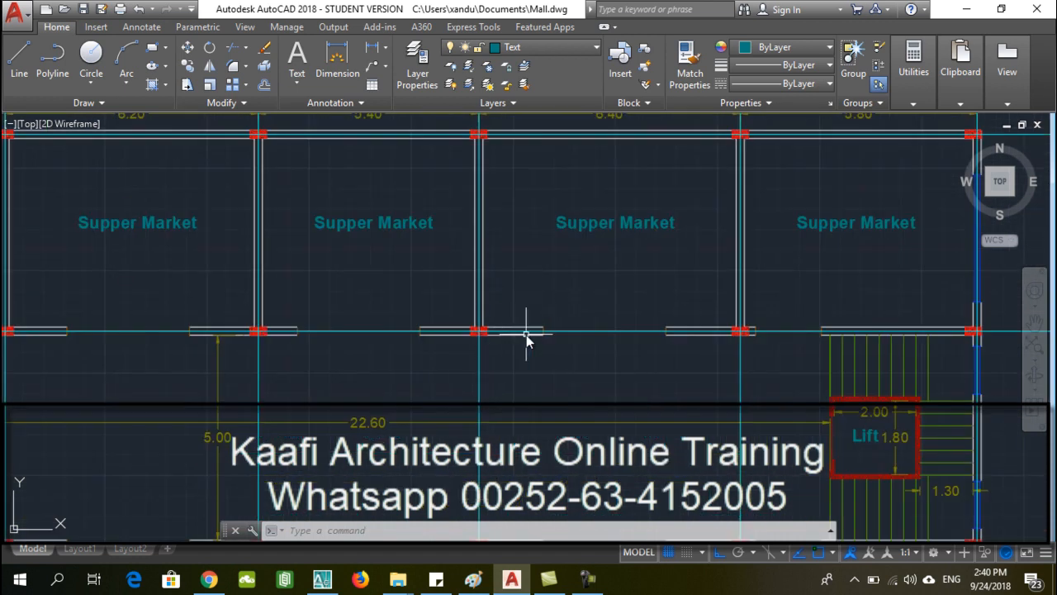
scroll(549, 322, "down", 2)
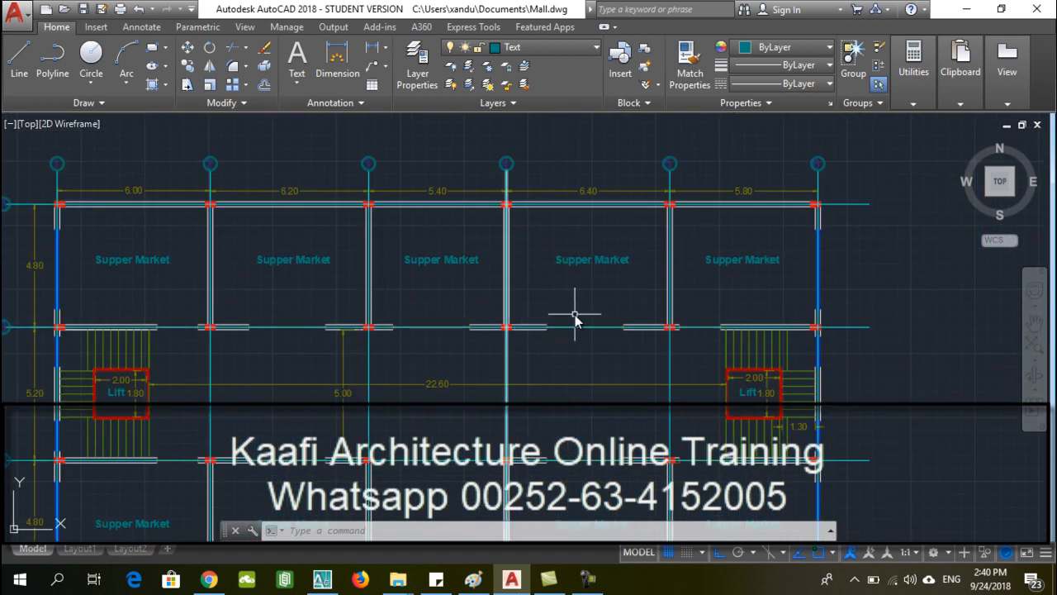
scroll(573, 308, "down", 2)
scroll(528, 408, "up", 5)
scroll(537, 417, "down", 4)
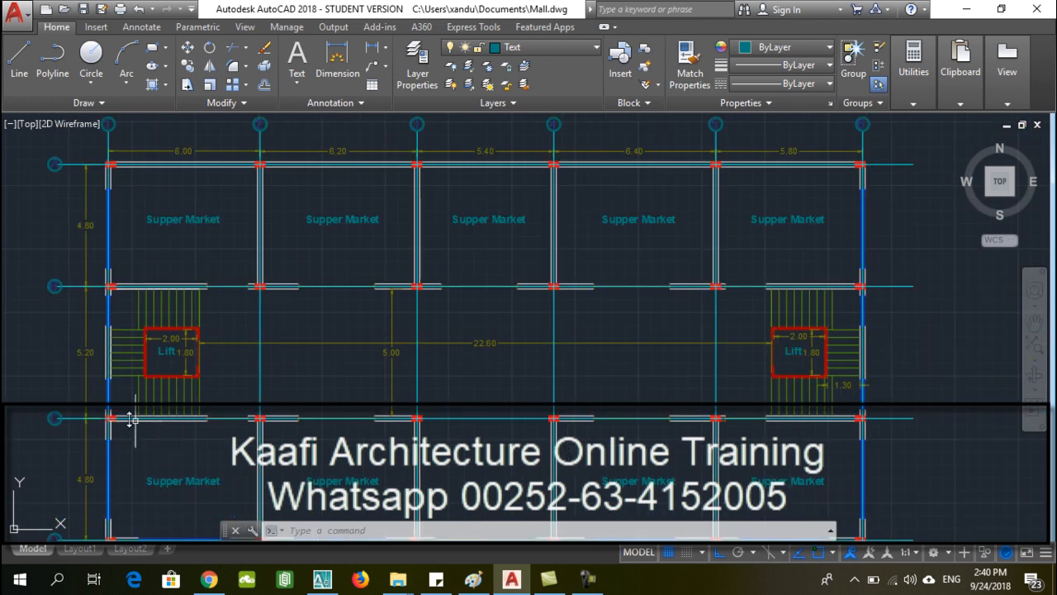
scroll(38, 417, "up", 8)
scroll(64, 385, "down", 6)
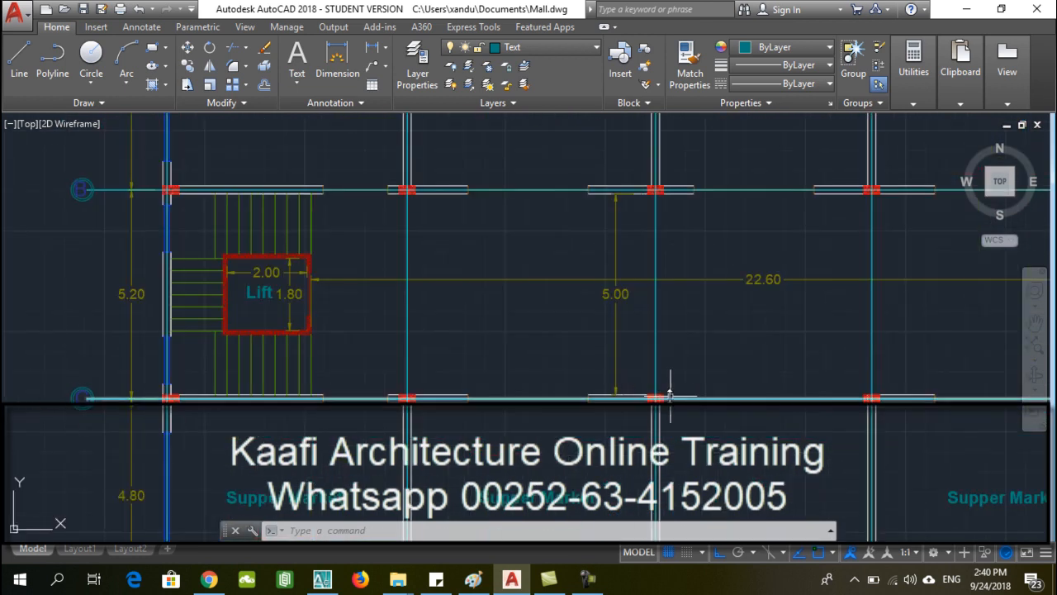
scroll(421, 363, "down", 4)
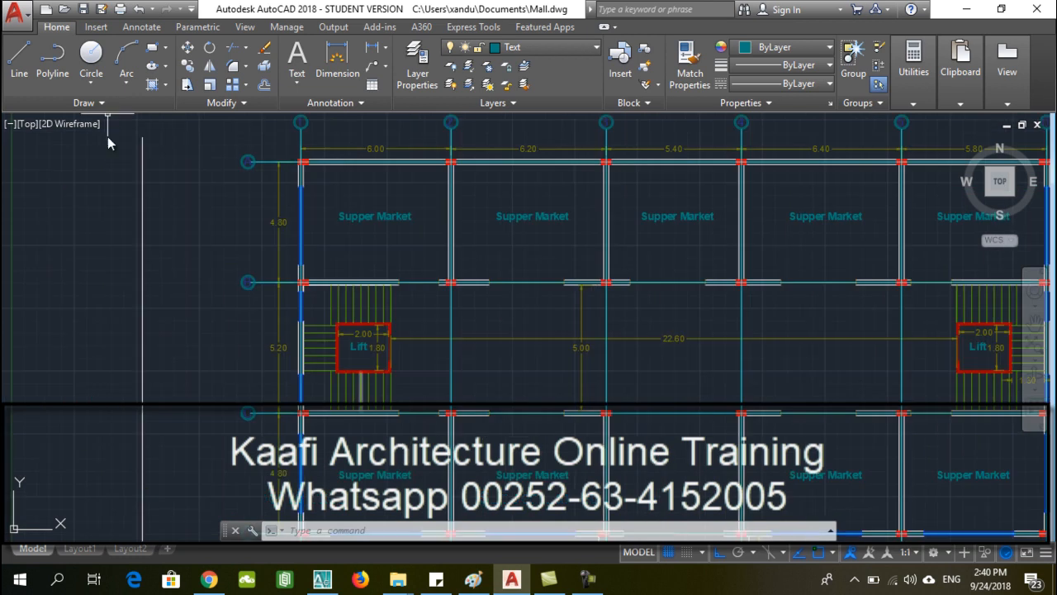
Step: Draw a circle centred on the column in the lower outer wall between the 6.40 and 5.80 bays
left_click(91, 58)
scroll(301, 240, "down", 4)
scroll(302, 239, "up", 4)
scroll(359, 283, "up", 4)
scroll(393, 377, "up", 2)
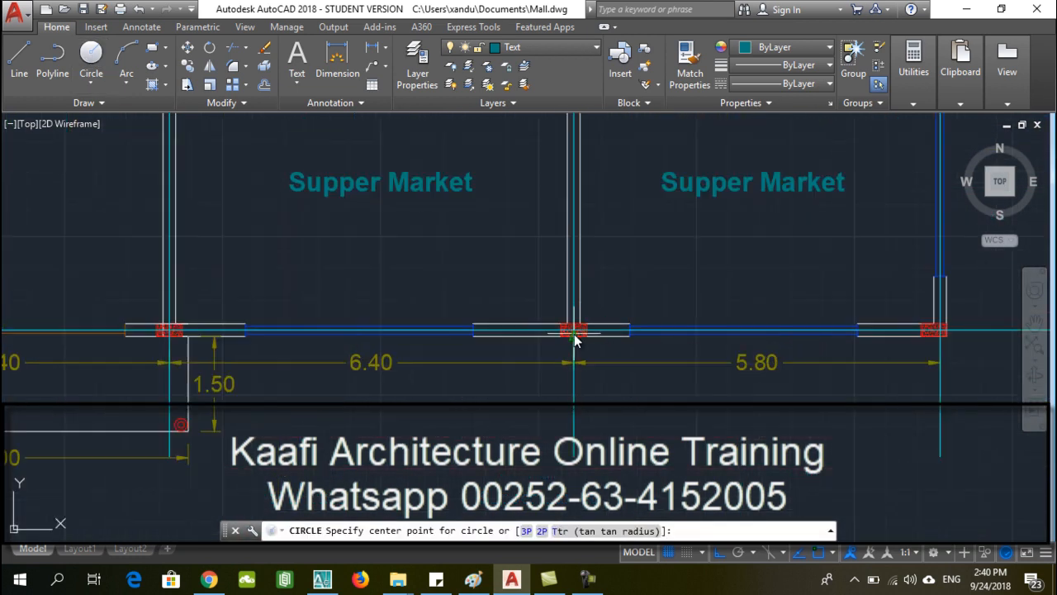
left_click(573, 330)
left_click(606, 381)
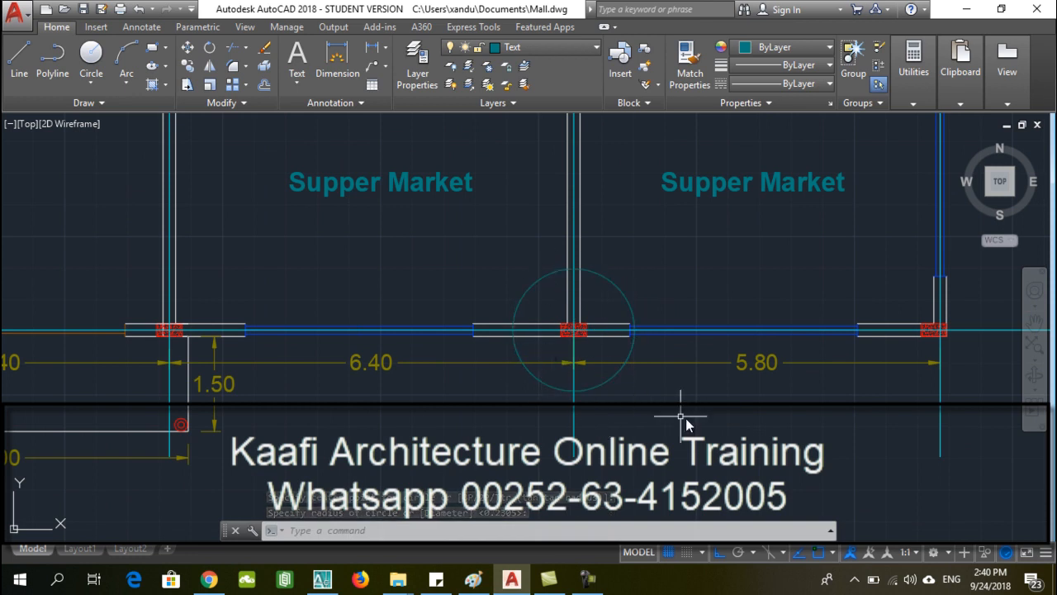
Step: Examine the circled column where the grid lines cross and its place in the overall floor plan
scroll(661, 405, "down", 8)
scroll(651, 389, "up", 7)
scroll(587, 372, "up", 1)
scroll(582, 370, "down", 1)
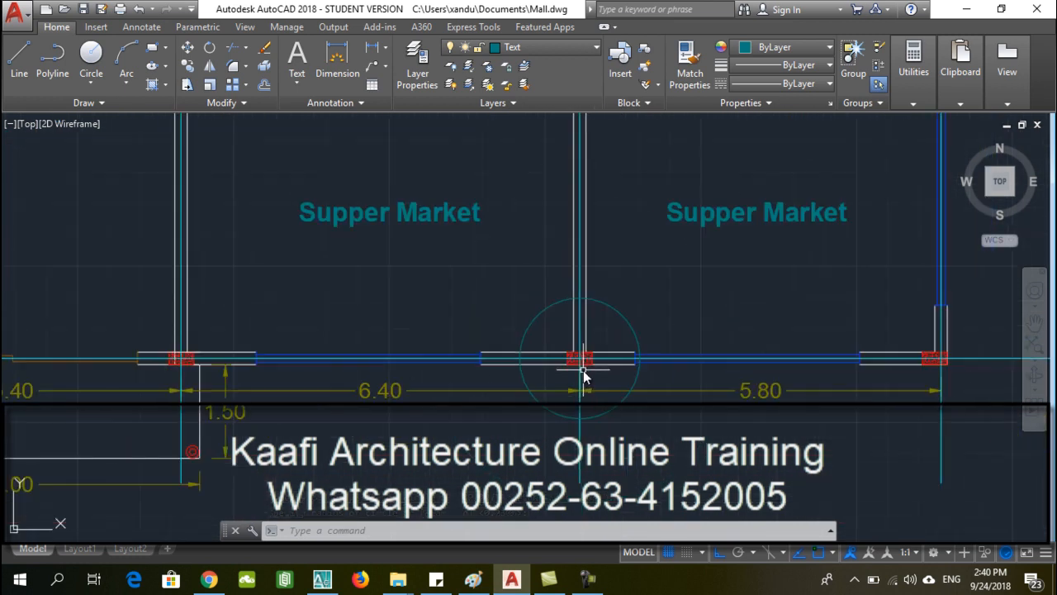
scroll(535, 375, "down", 1)
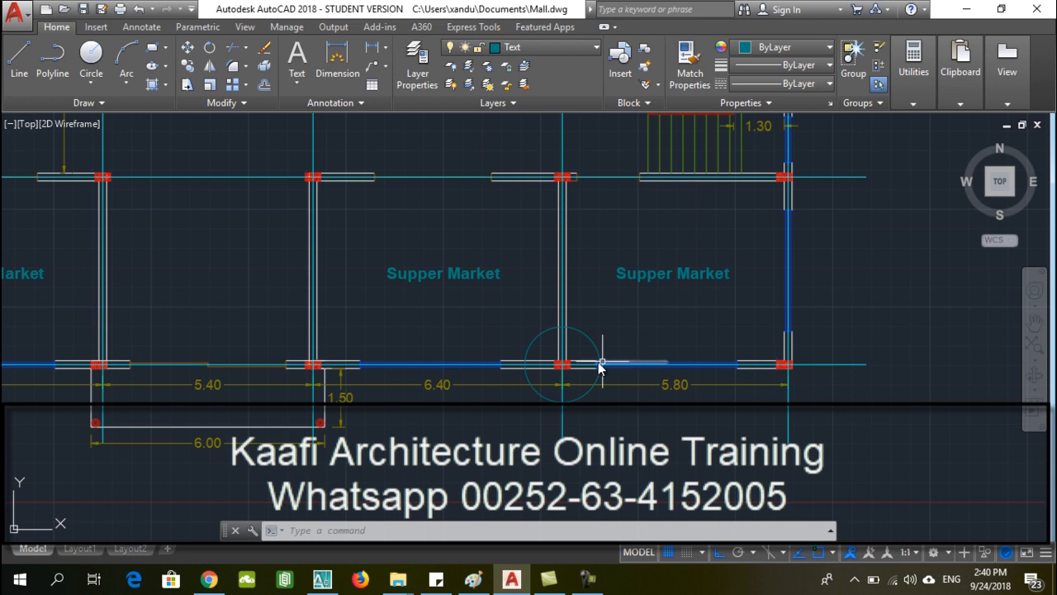
scroll(679, 448, "down", 2)
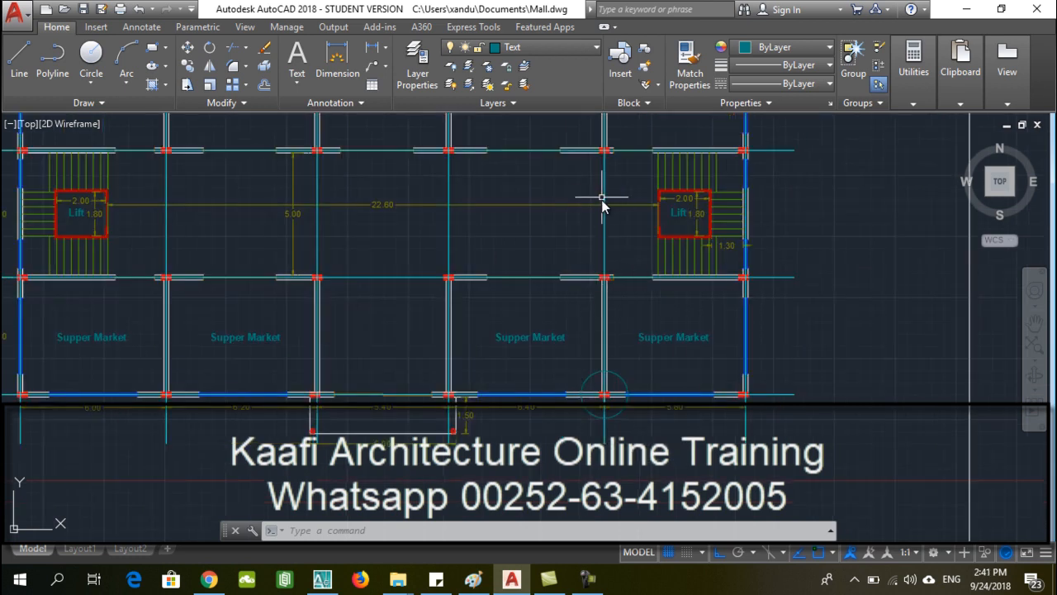
scroll(710, 425, "down", 4)
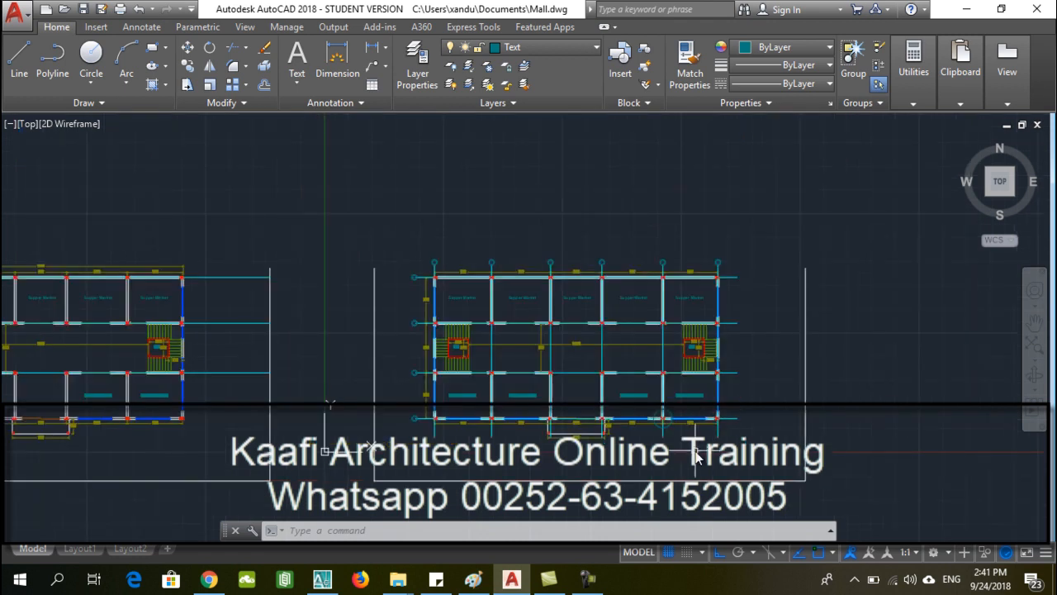
Step: Examine the columns along the lower outer wall and where the grid lines cross them, including the circled column between the 6.40 and 5.80 bays
scroll(694, 445, "up", 4)
scroll(725, 437, "down", 2)
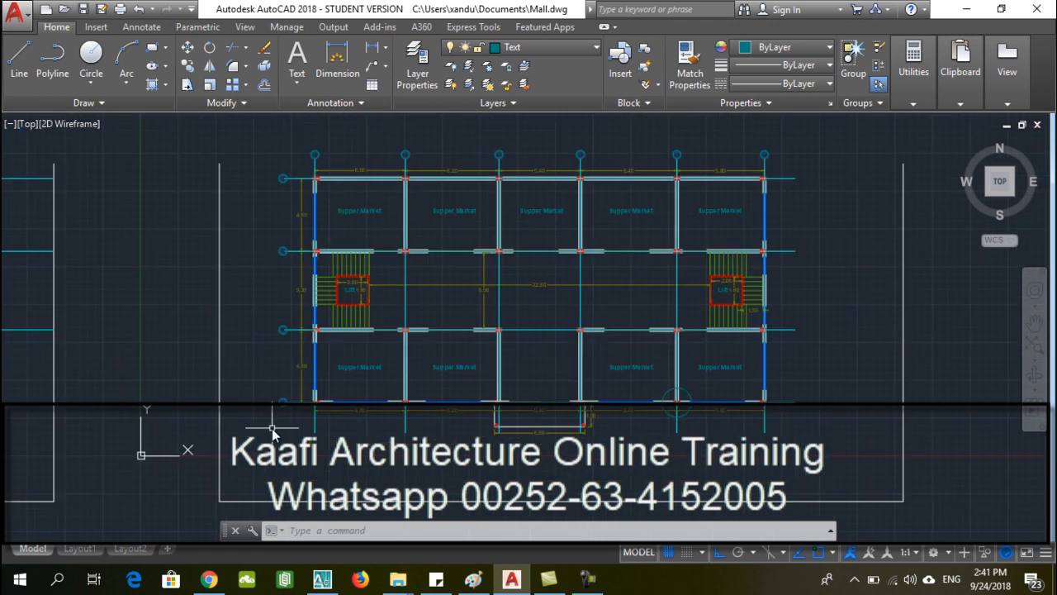
scroll(273, 431, "up", 5)
scroll(184, 388, "down", 5)
scroll(455, 382, "up", 4)
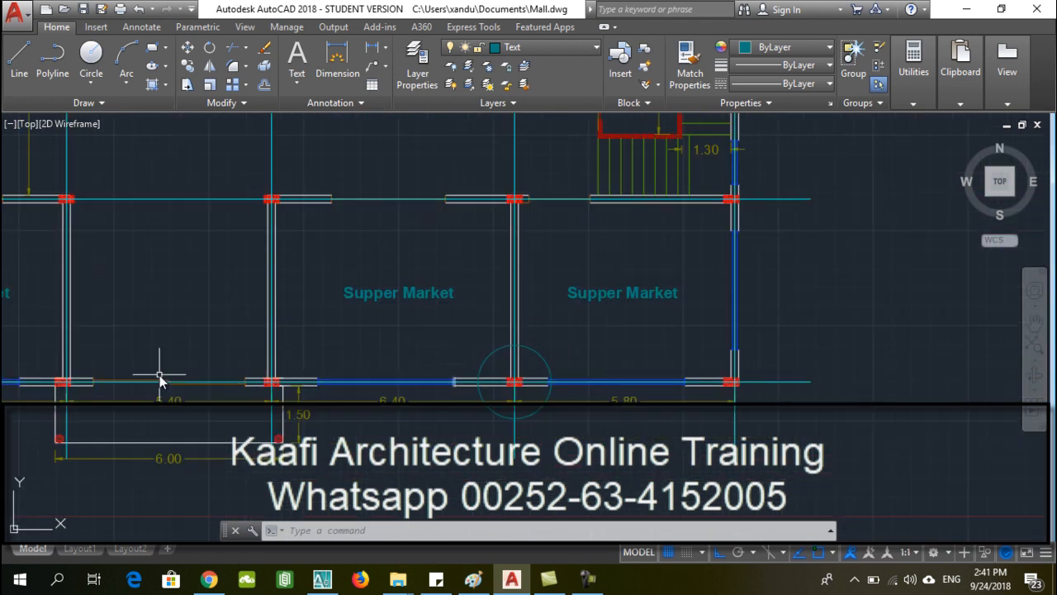
scroll(559, 476, "down", 4)
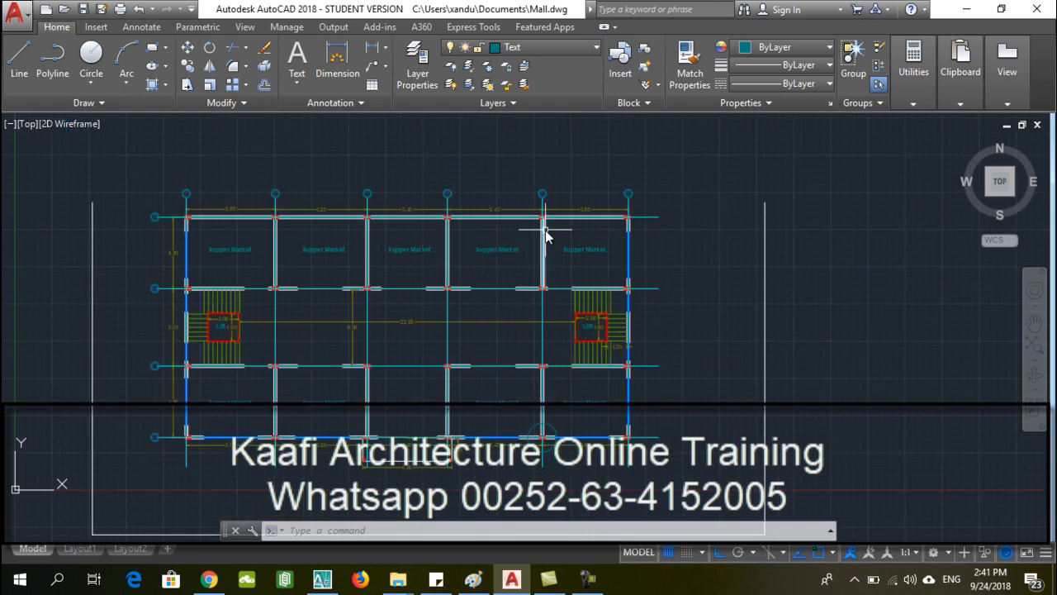
scroll(537, 181, "up", 5)
scroll(537, 180, "down", 5)
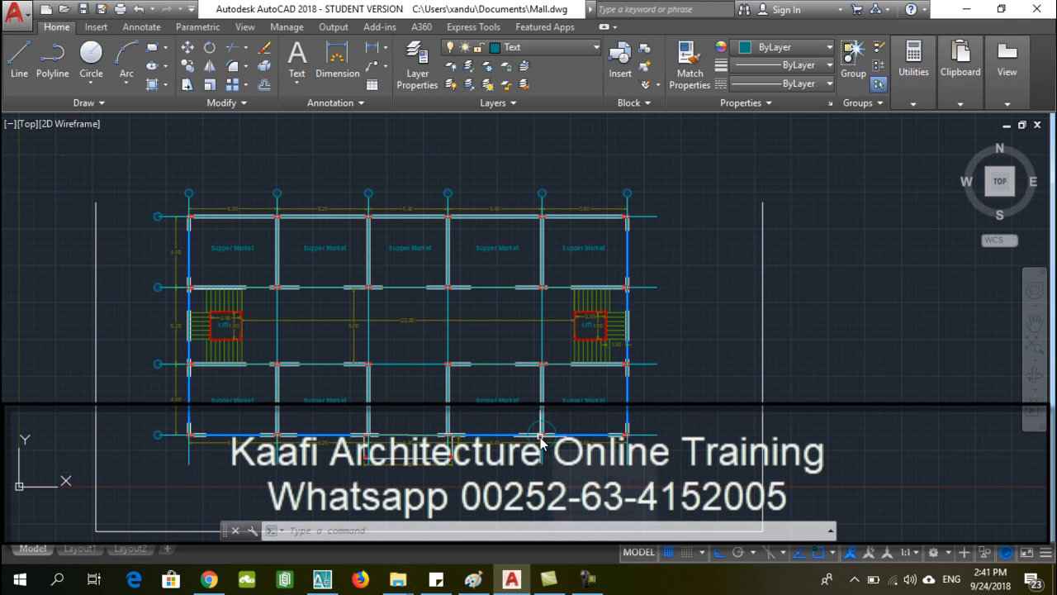
scroll(530, 414, "up", 5)
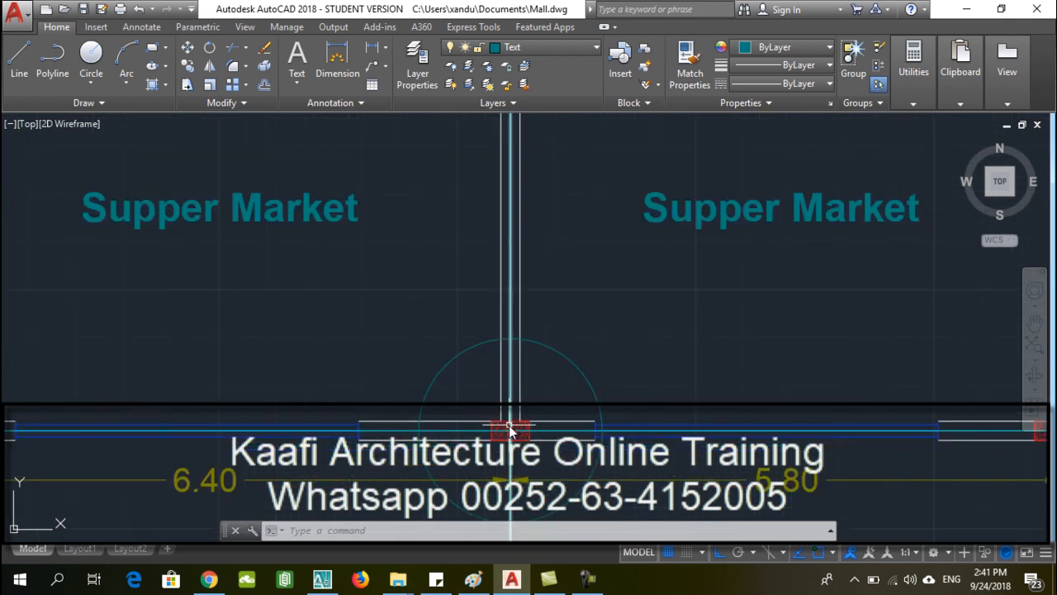
Step: Delete the circle around the column in the lower outer wall between the 6.40 and 5.80 bays
scroll(565, 373, "down", 4)
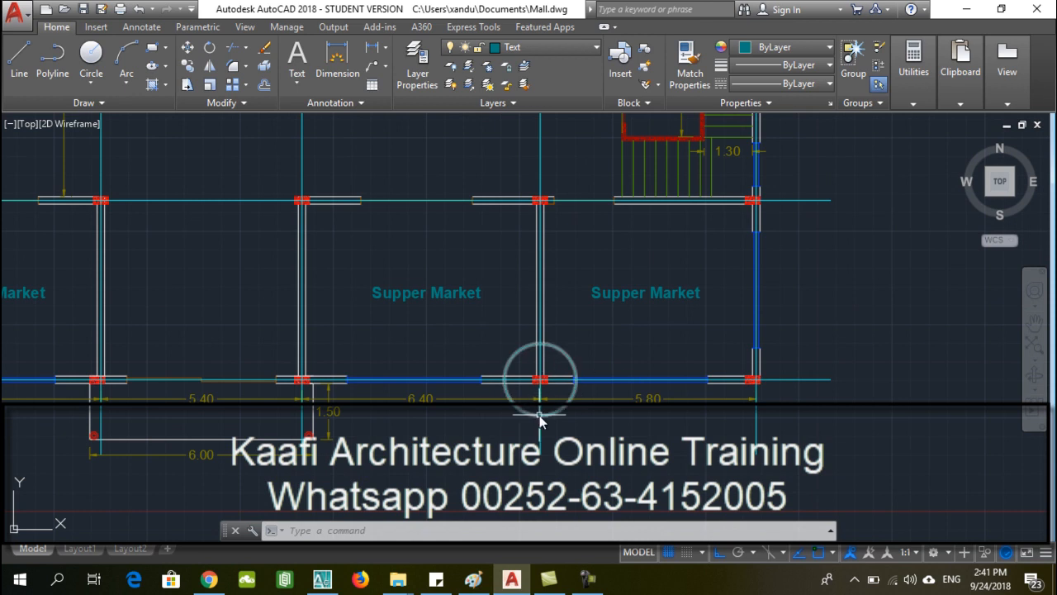
scroll(613, 413, "down", 3)
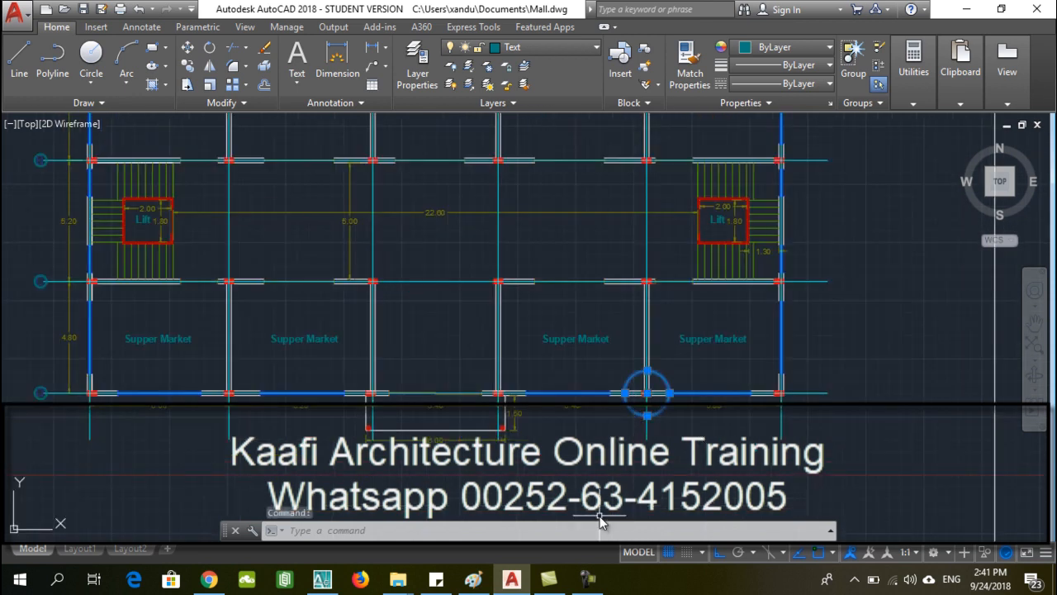
key("Delete")
scroll(609, 431, "down", 2)
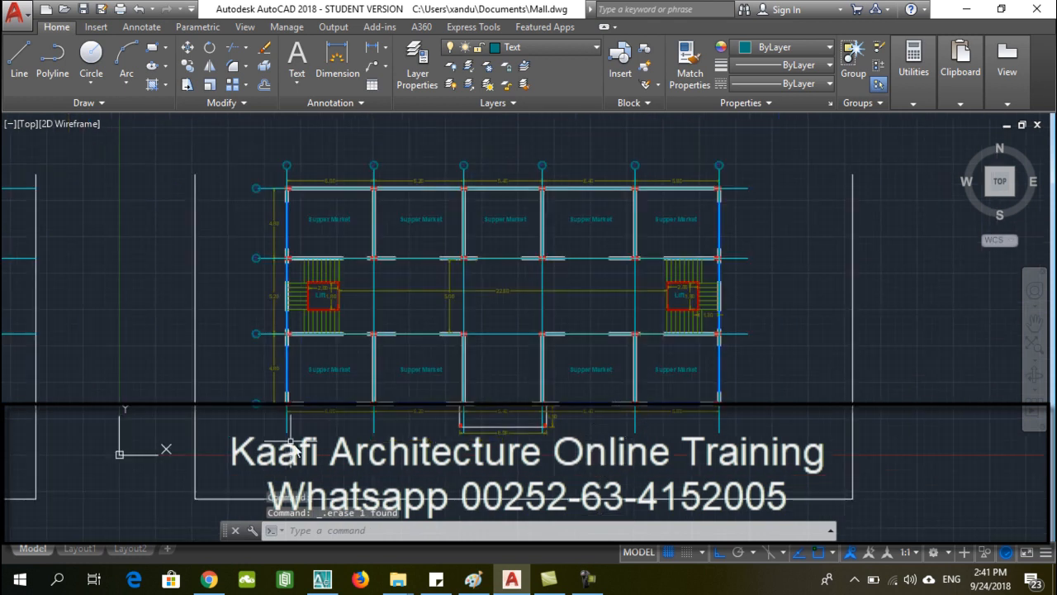
left_click(768, 456)
left_click(641, 472)
left_click(778, 430)
left_click(640, 426)
left_click(649, 433)
left_click(613, 421)
left_click(409, 448)
left_click(279, 436)
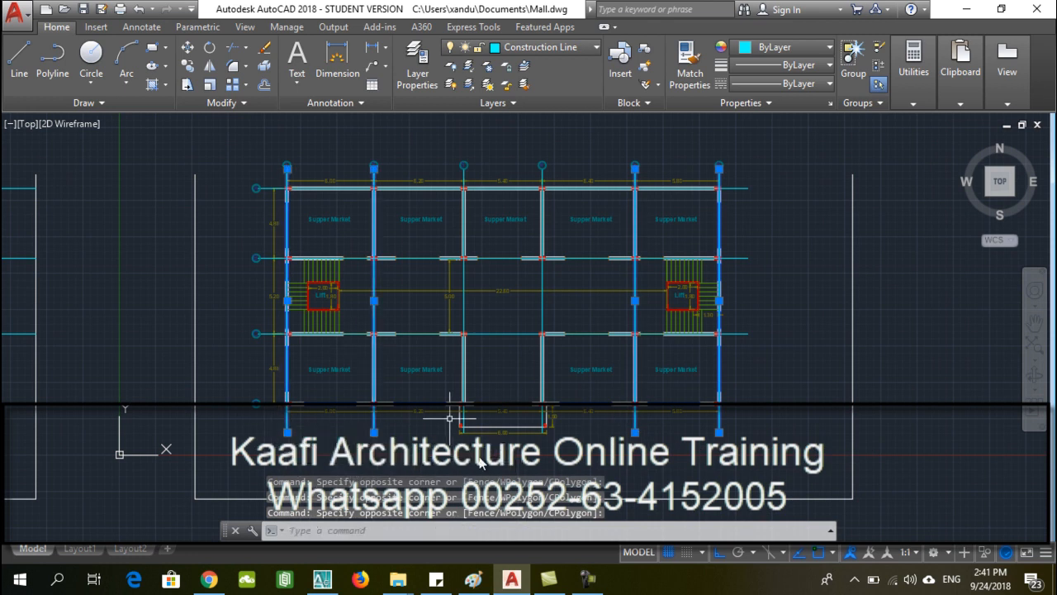
key("Escape")
Step: Load the DASHED linetype from acad.lin through the Construction Line layer's linetype settings
left_click(417, 74)
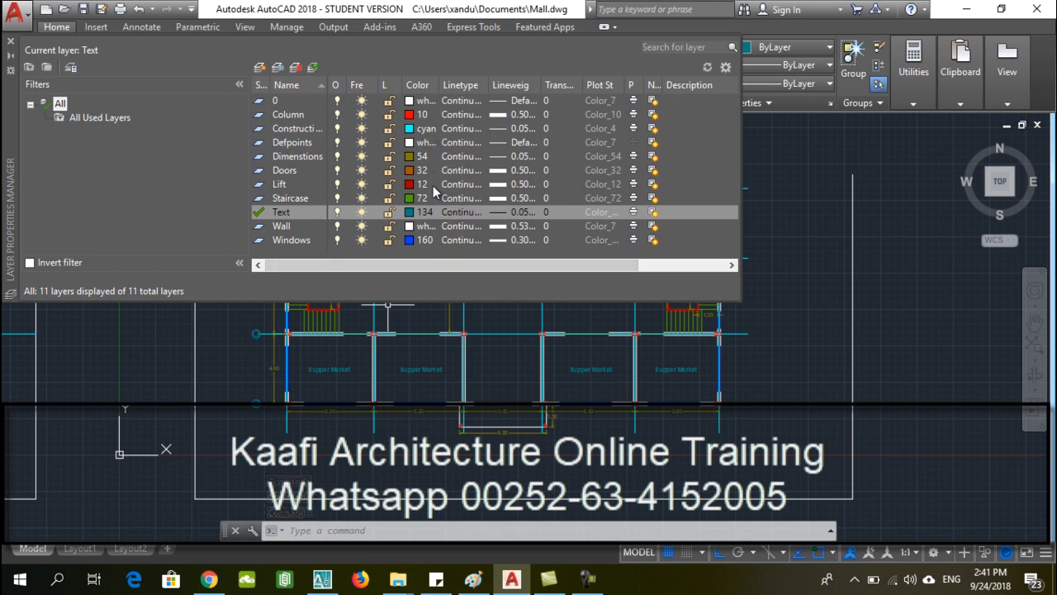
left_click(304, 131)
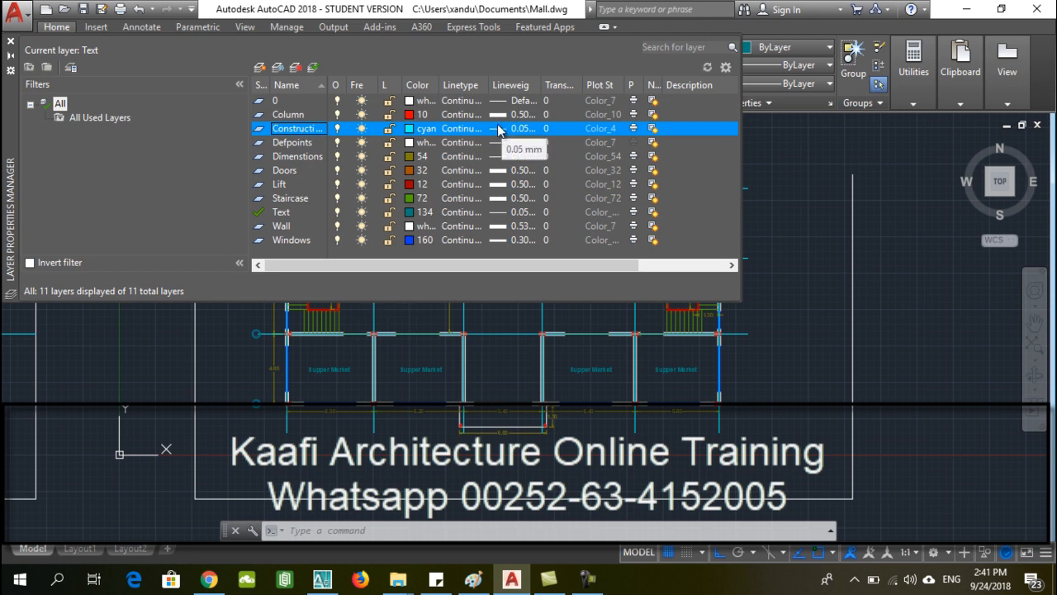
left_click(467, 129)
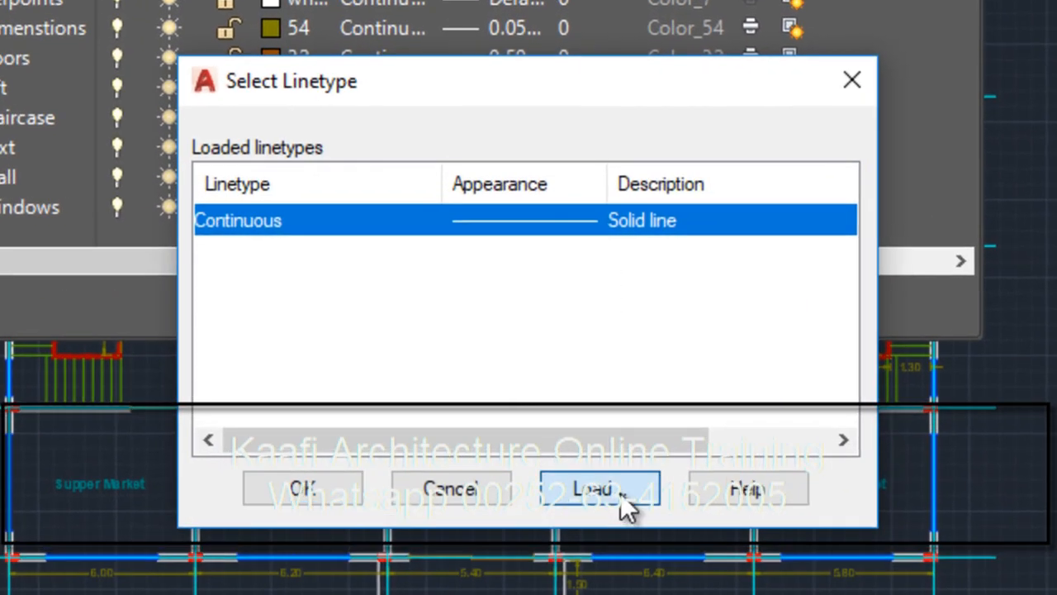
left_click(620, 493)
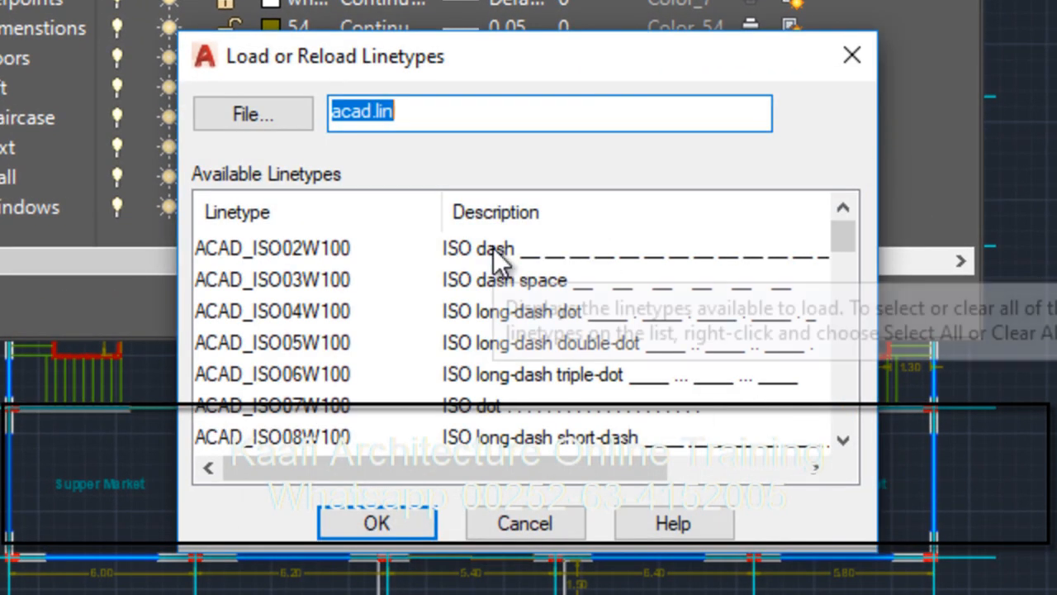
scroll(505, 270, "down", 3)
scroll(505, 269, "down", 2)
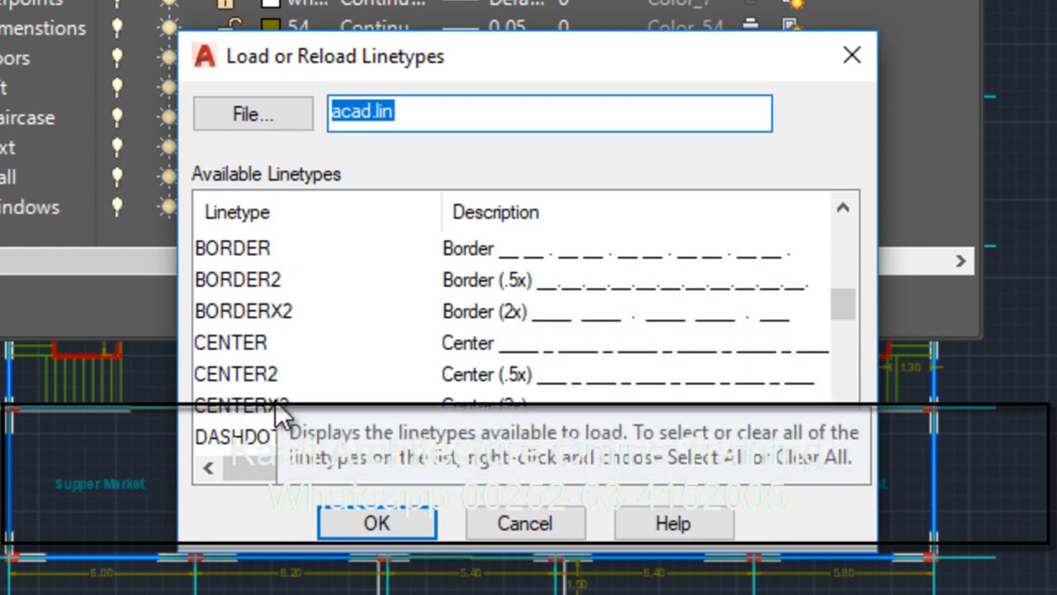
scroll(339, 335, "down", 1)
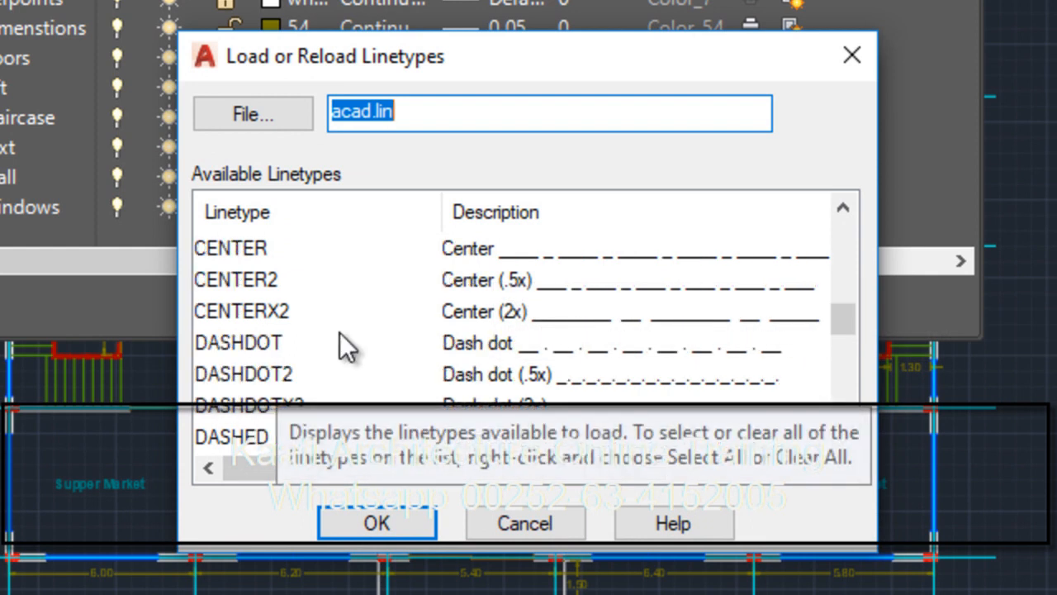
left_click(285, 376)
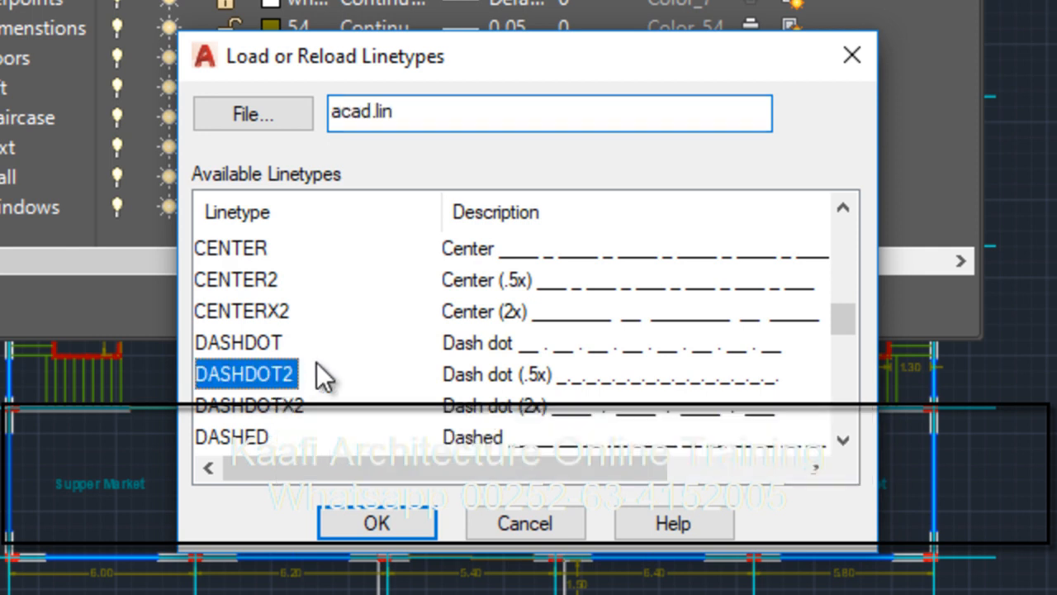
scroll(298, 358, "down", 1)
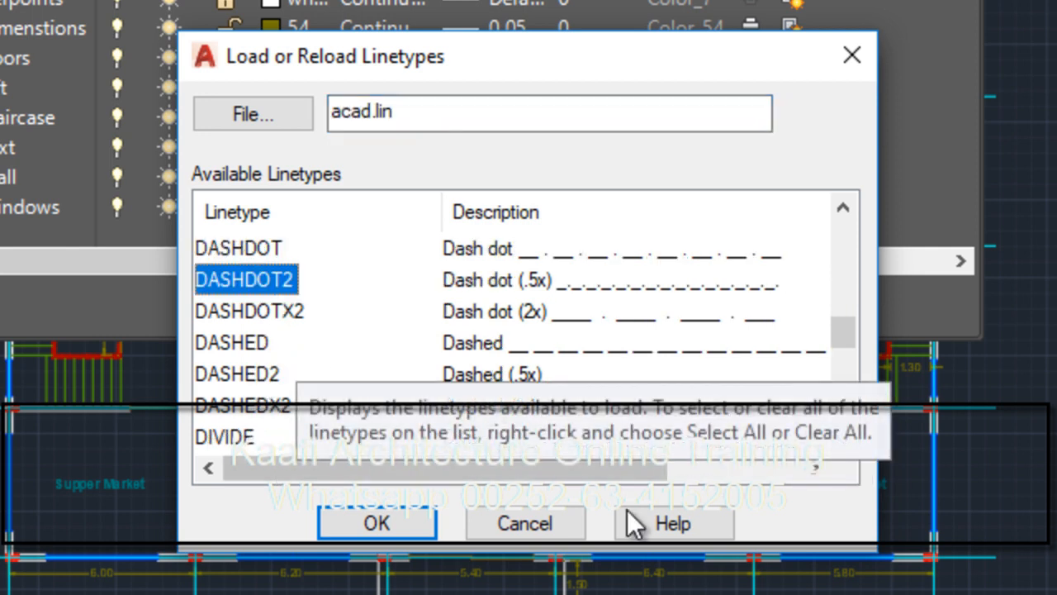
left_click(264, 342)
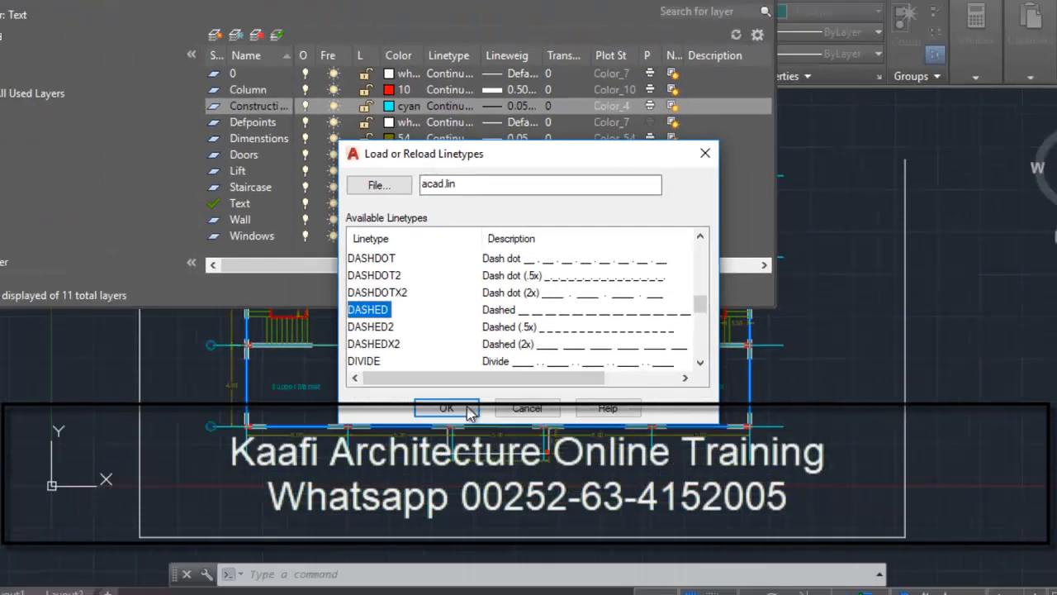
left_click(388, 529)
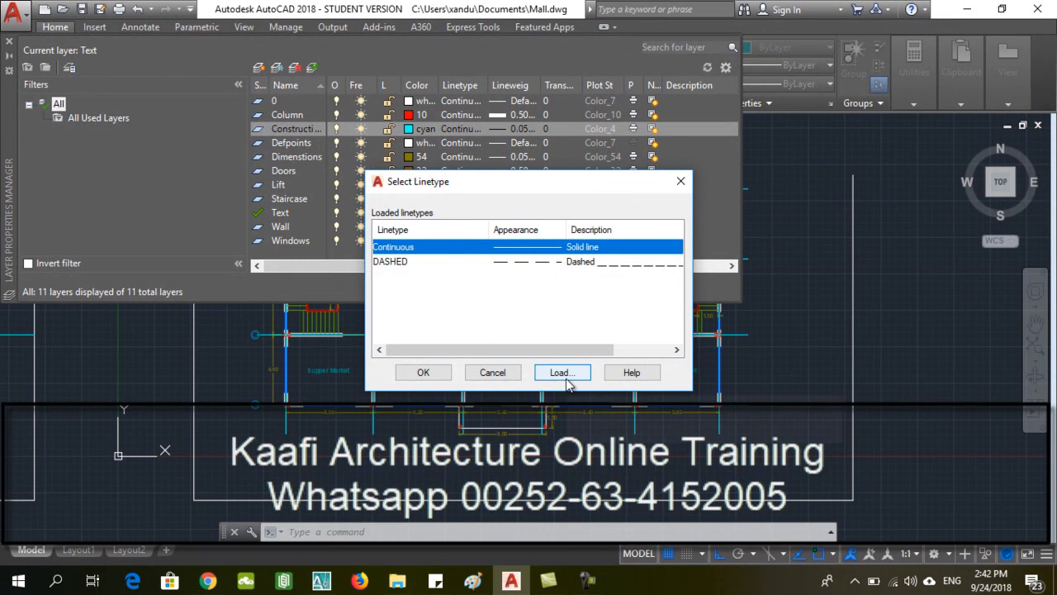
left_click(440, 374)
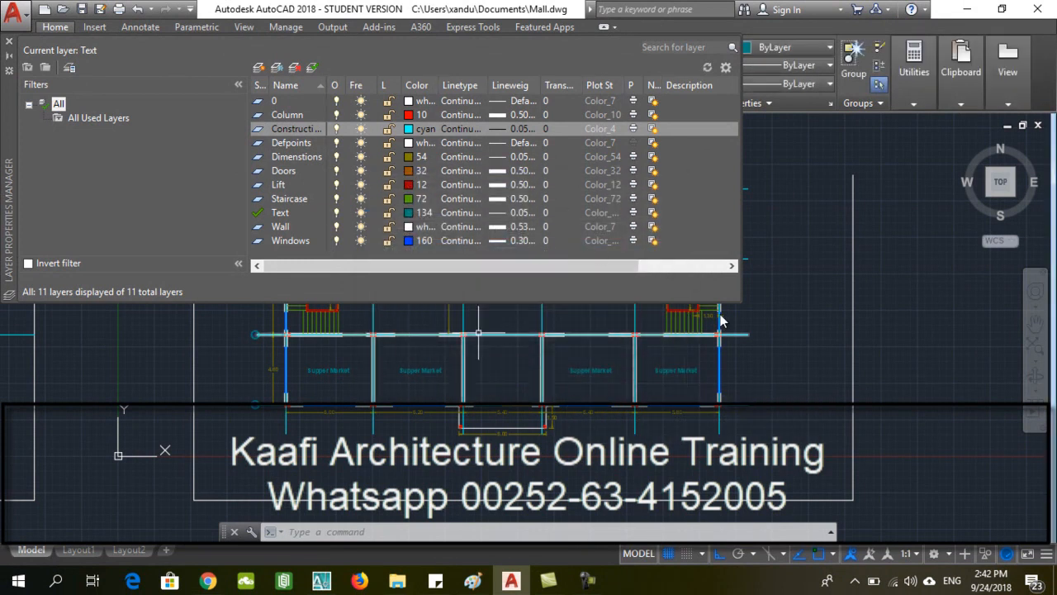
Step: Set the linetype of the horizontal grid line just below the lifts to DASHED, then clear the selection
left_click(785, 322)
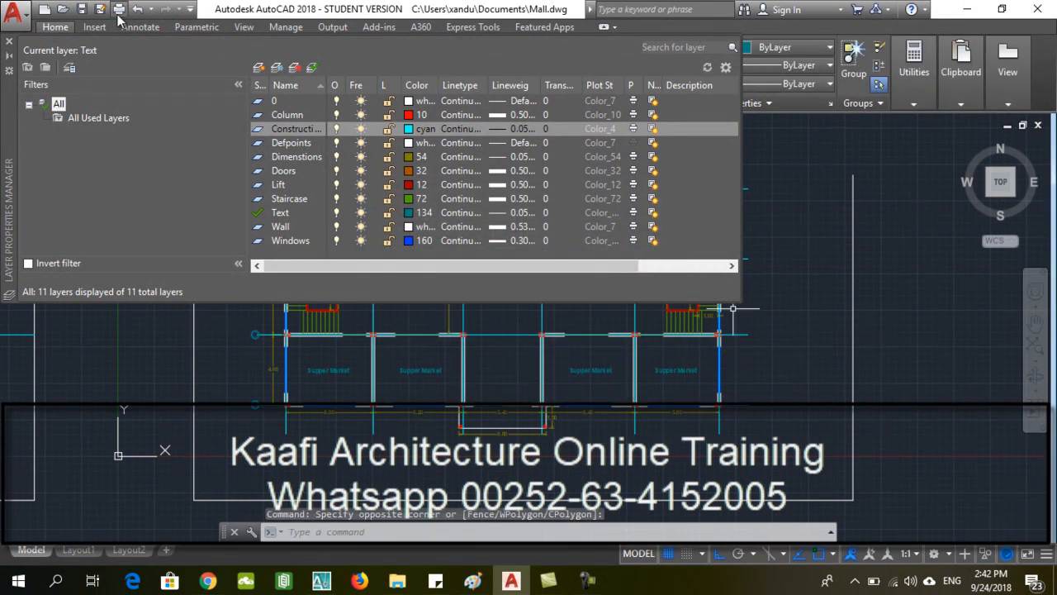
left_click(507, 322)
scroll(507, 330, "up", 3)
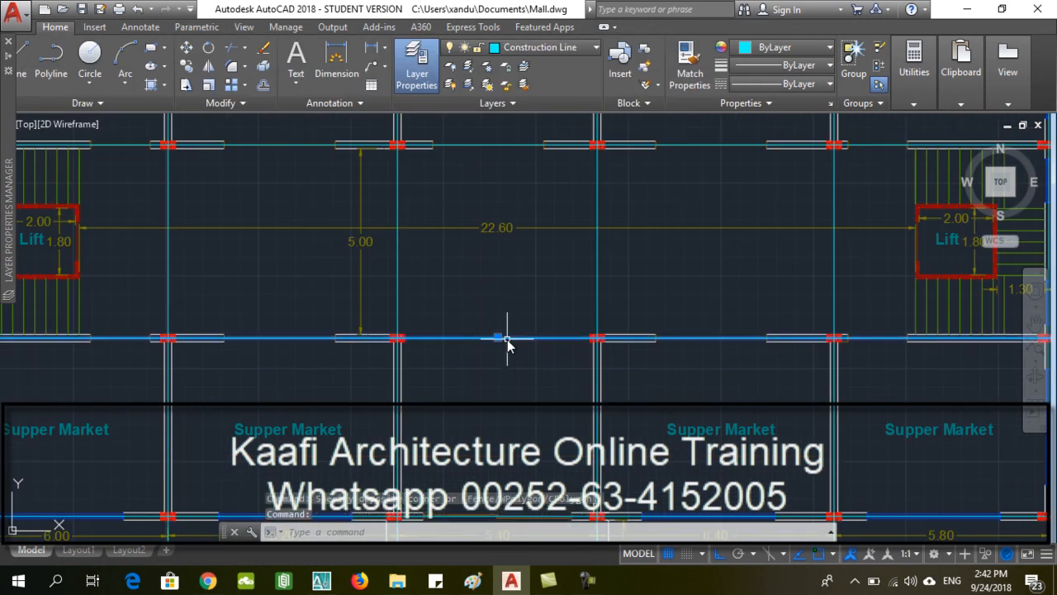
left_click(554, 46)
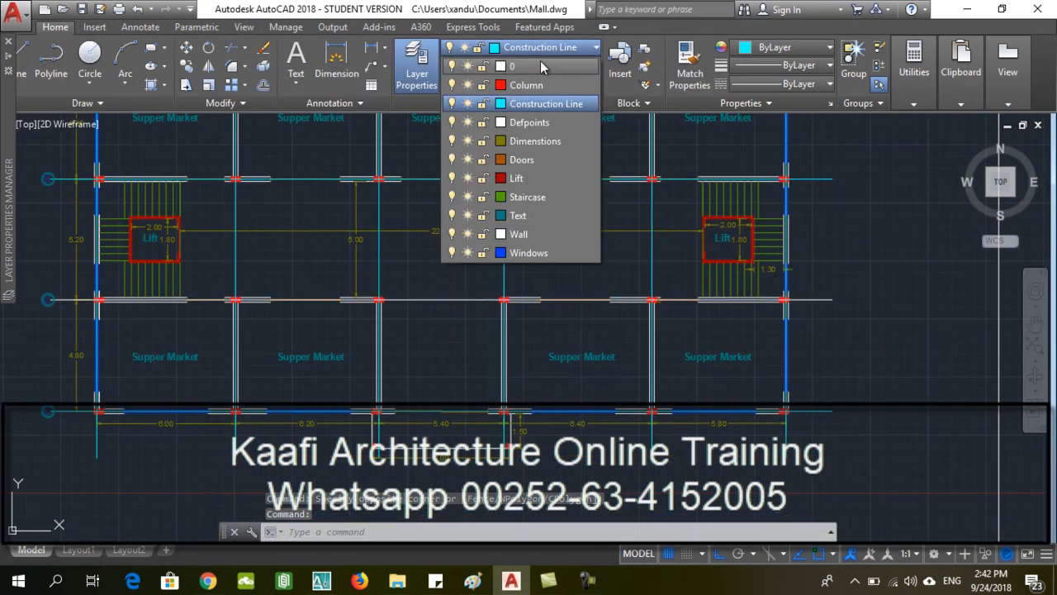
left_click(767, 64)
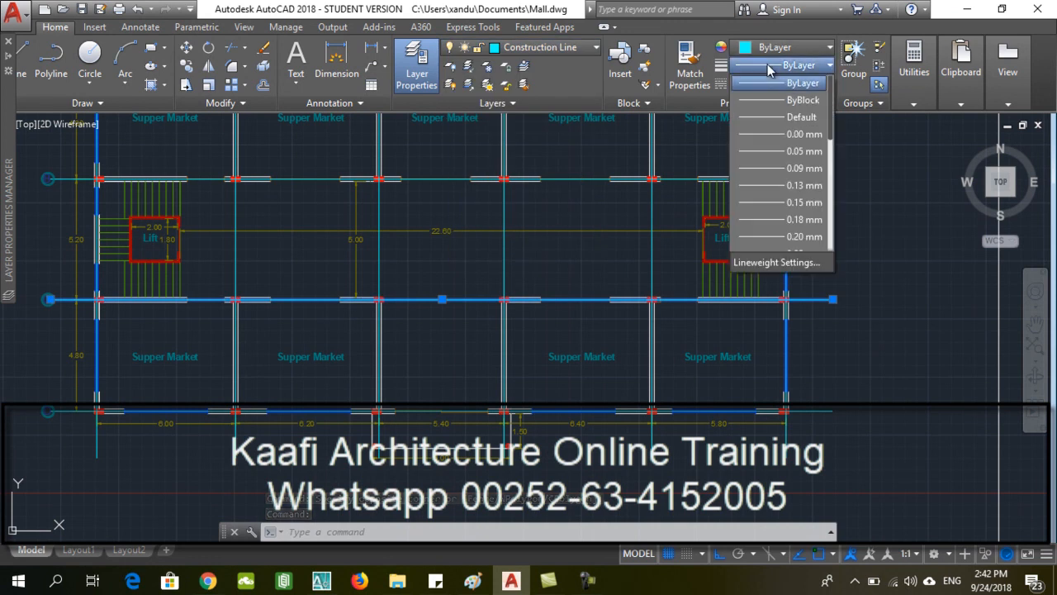
left_click(767, 66)
left_click(772, 86)
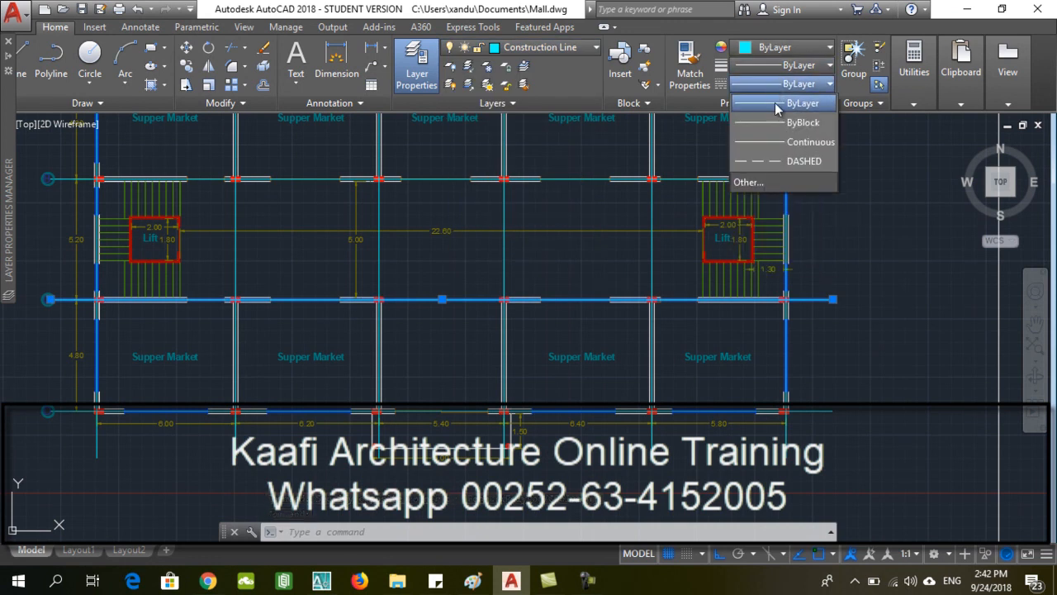
left_click(773, 156)
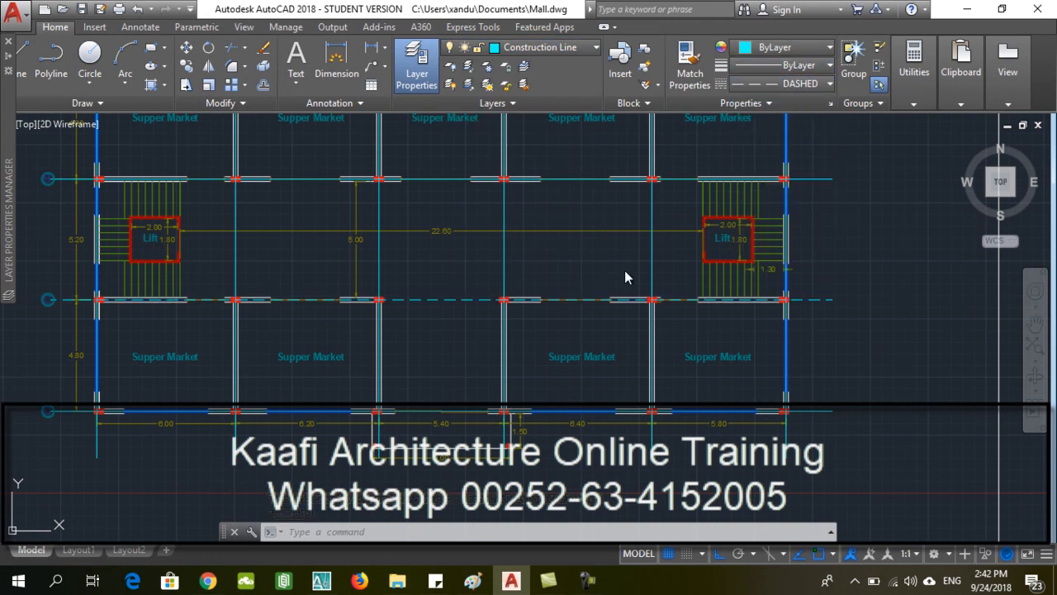
key("Escape")
Step: Select the horizontal grid line above the lifts, the two outermost vertical grid lines on each side, and the two lower horizontal grid lines
left_click(454, 187)
left_click(443, 204)
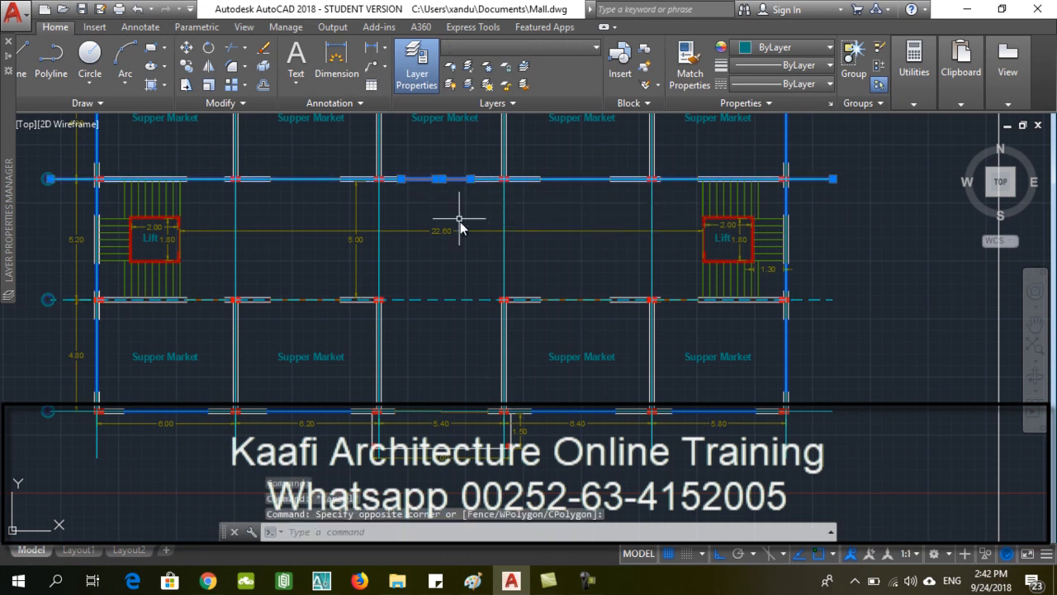
left_click(838, 436)
left_click(615, 475)
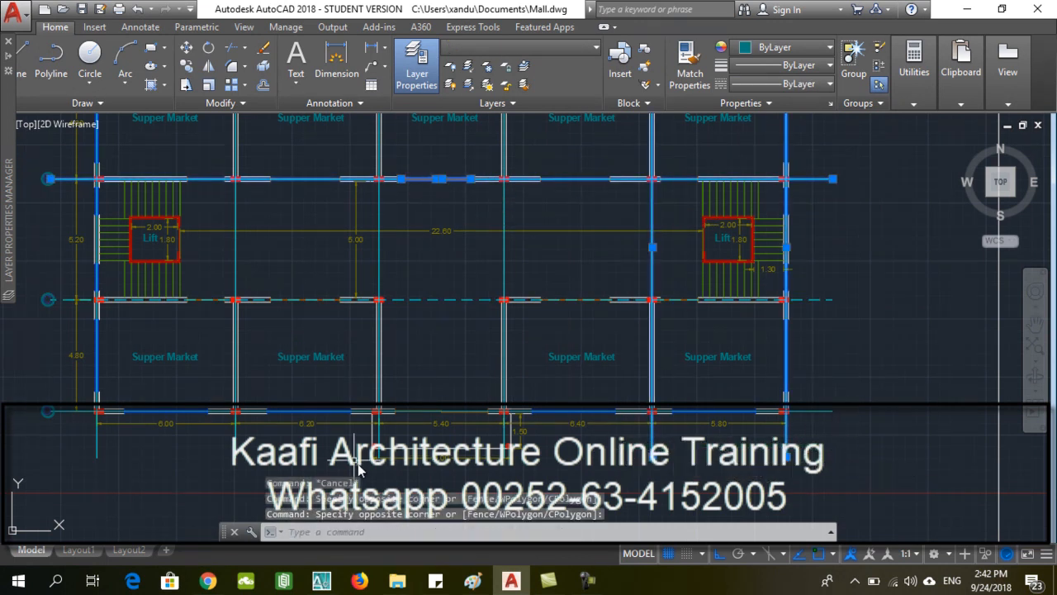
left_click(289, 458)
left_click(58, 446)
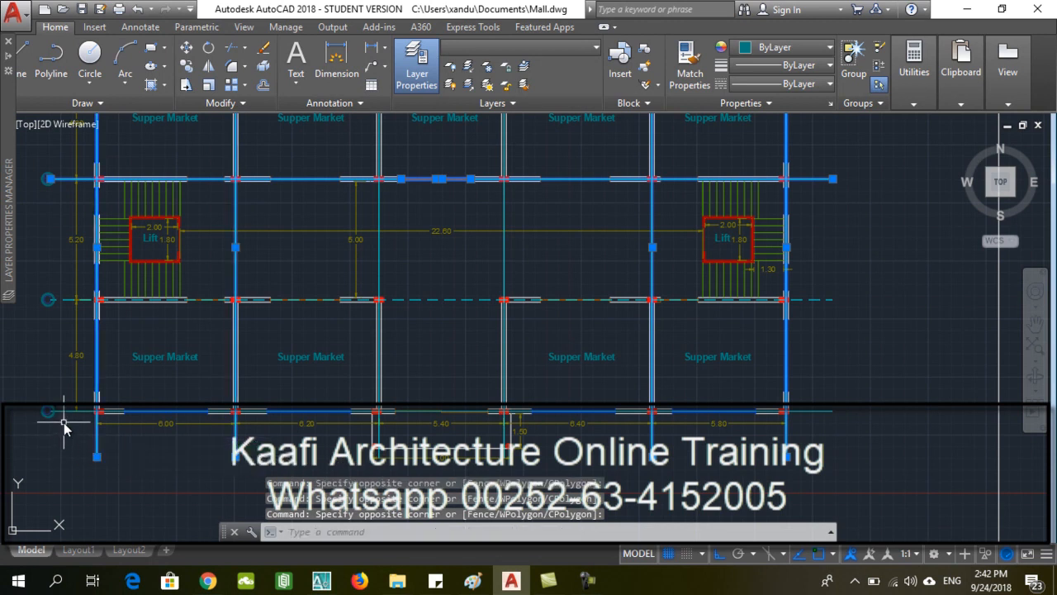
left_click(58, 424)
left_click(59, 284)
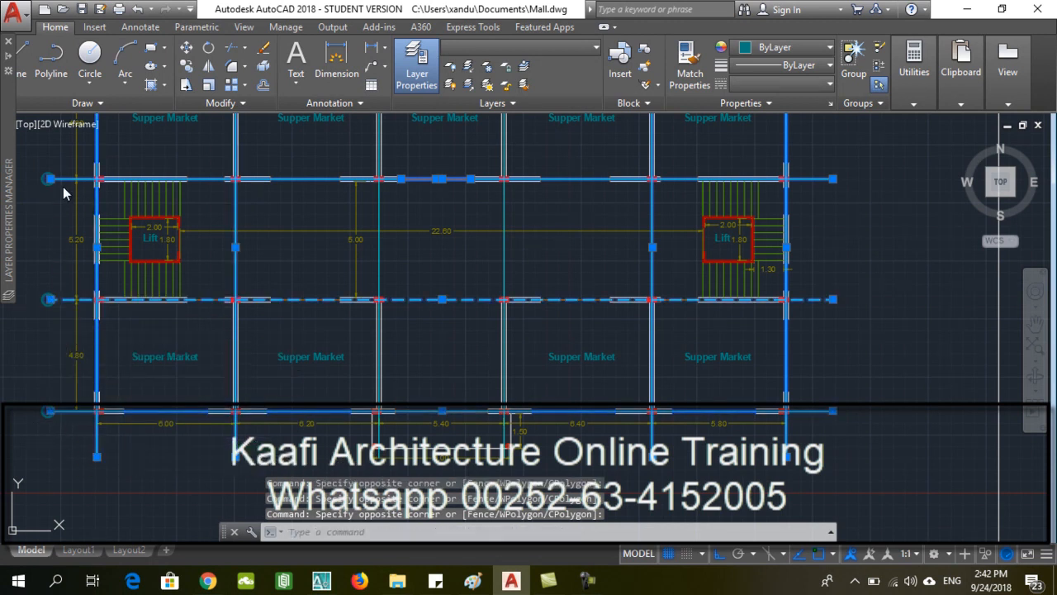
Step: Add the remaining vertical and horizontal grid lines to the selection, set their linetype to DASHED, and clear the selection
scroll(478, 330, "down", 5)
scroll(479, 272, "up", 7)
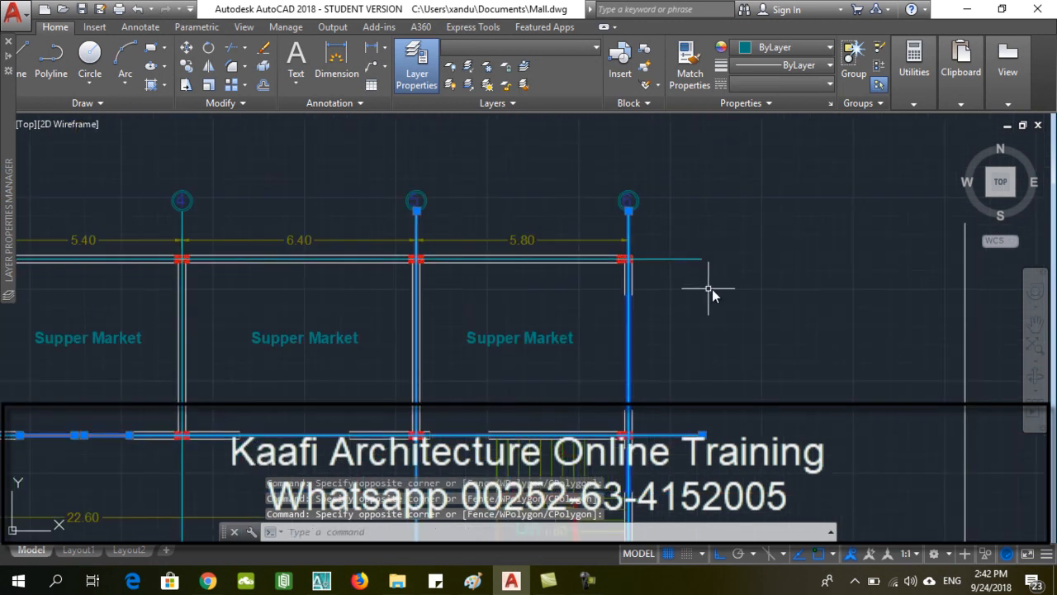
scroll(614, 337, "down", 4)
scroll(471, 377, "up", 6)
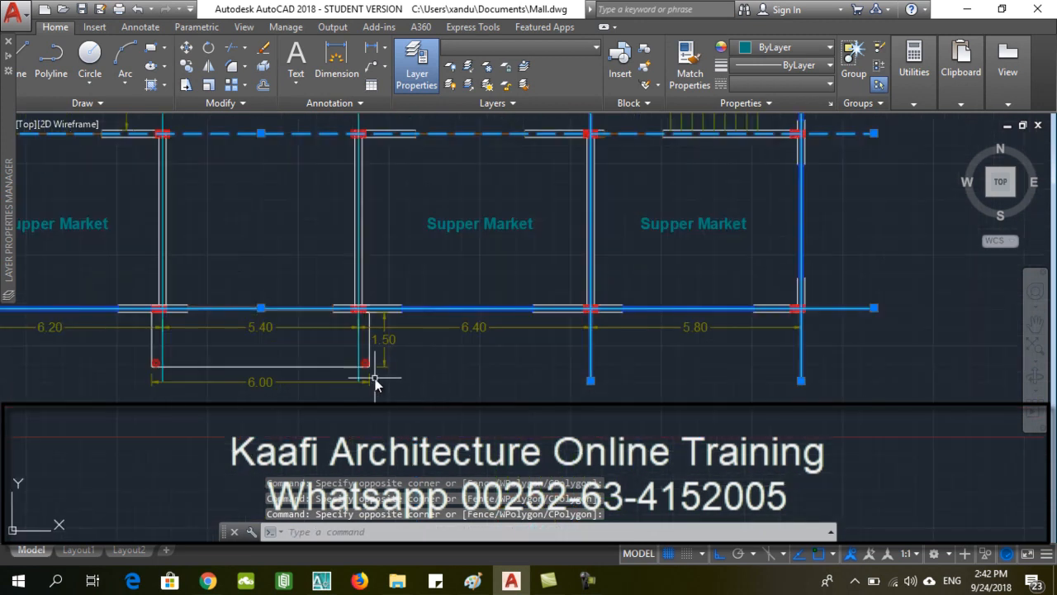
left_click(350, 352)
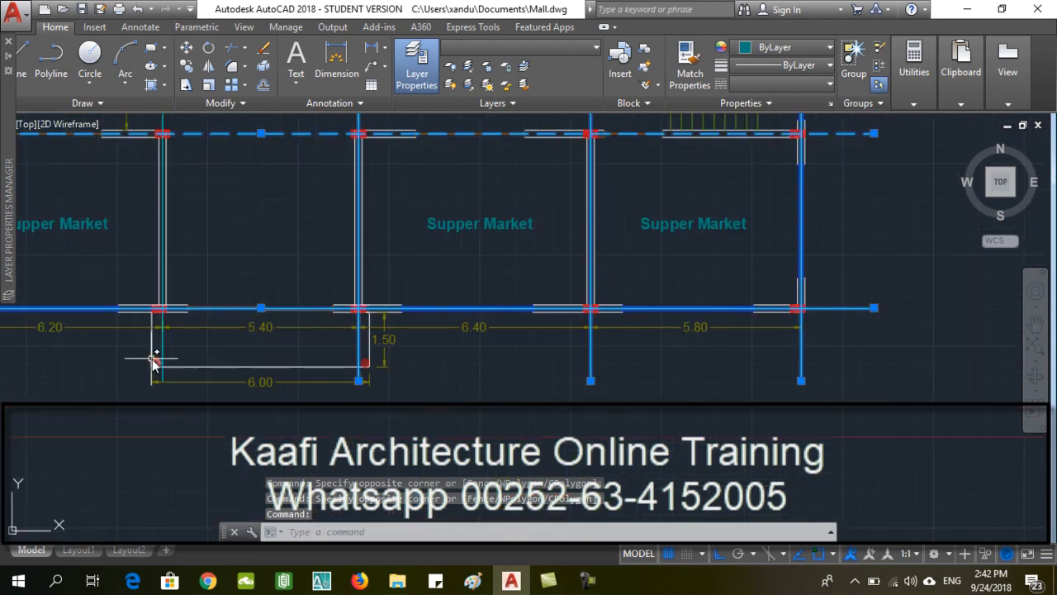
scroll(543, 285, "down", 5)
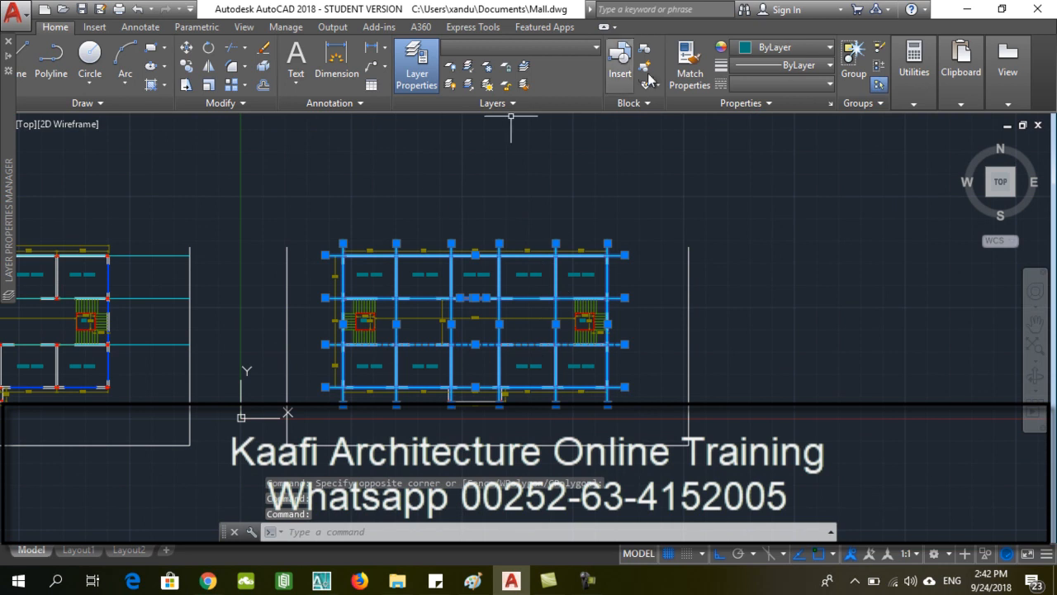
left_click(793, 64)
left_click(806, 76)
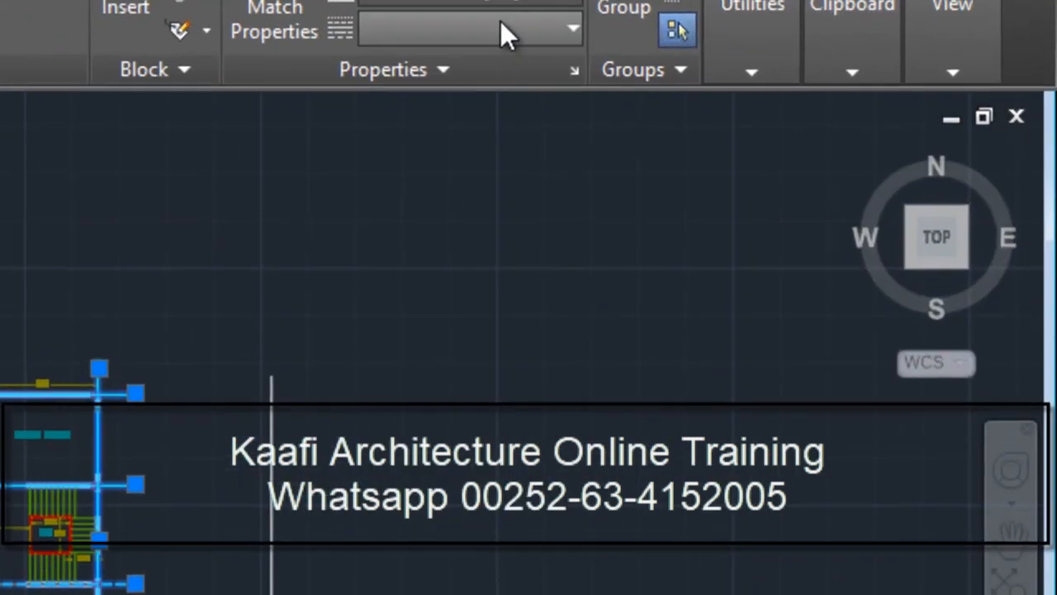
left_click(803, 86)
left_click(495, 192)
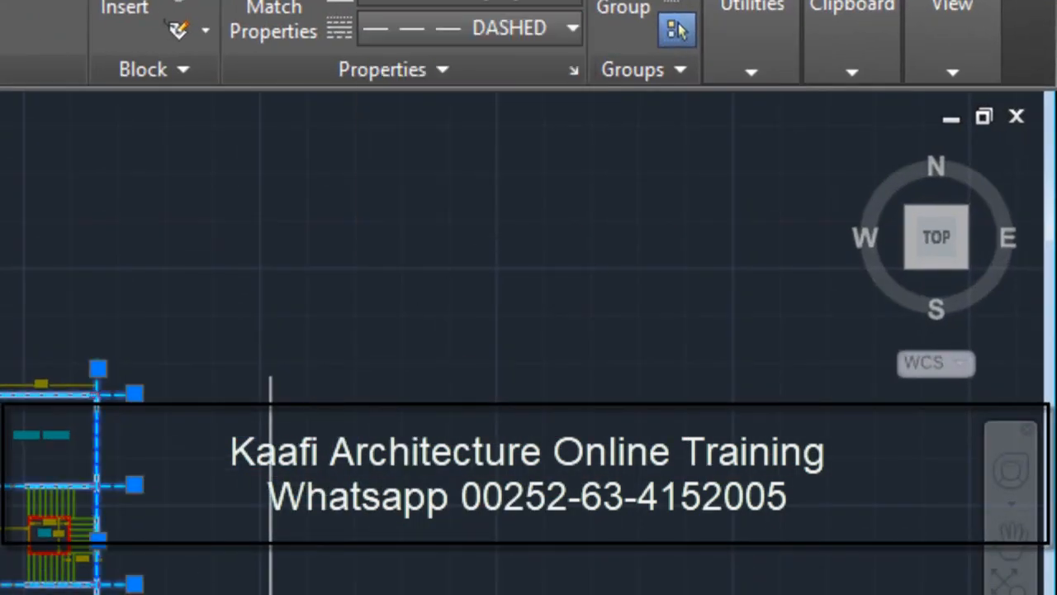
key("Escape")
Step: Set the colour of the four horizontal grid lines to 200,201,45 and clear the selection
left_click(187, 594)
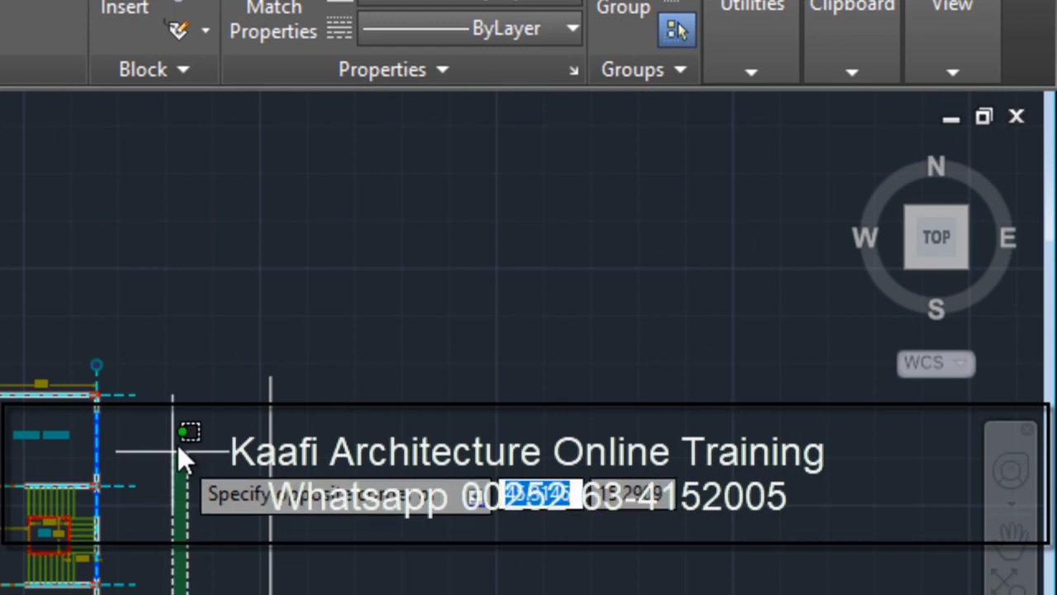
left_click(133, 342)
left_click(455, 10)
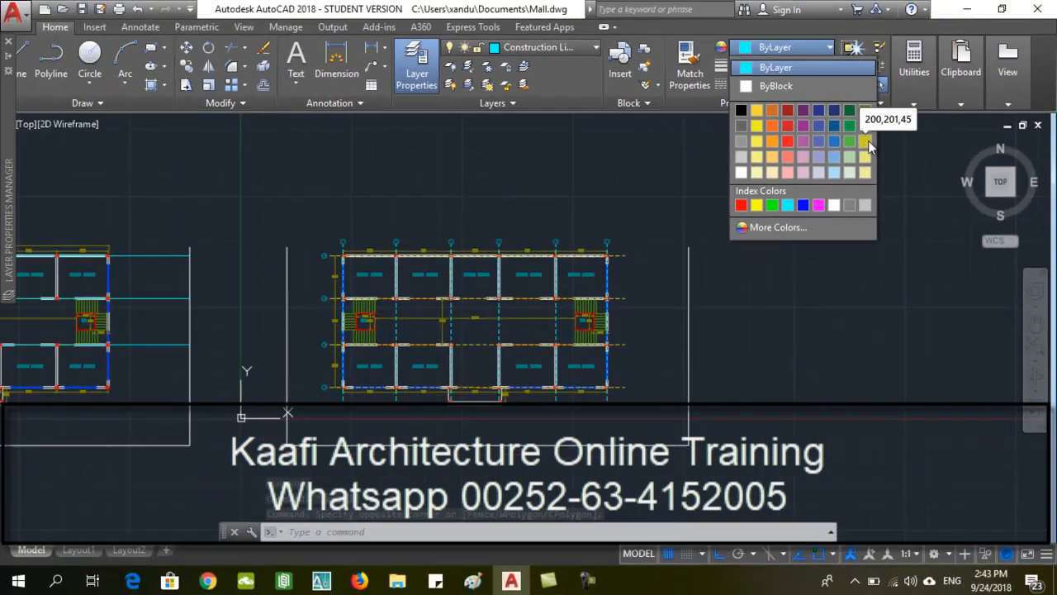
left_click(669, 150)
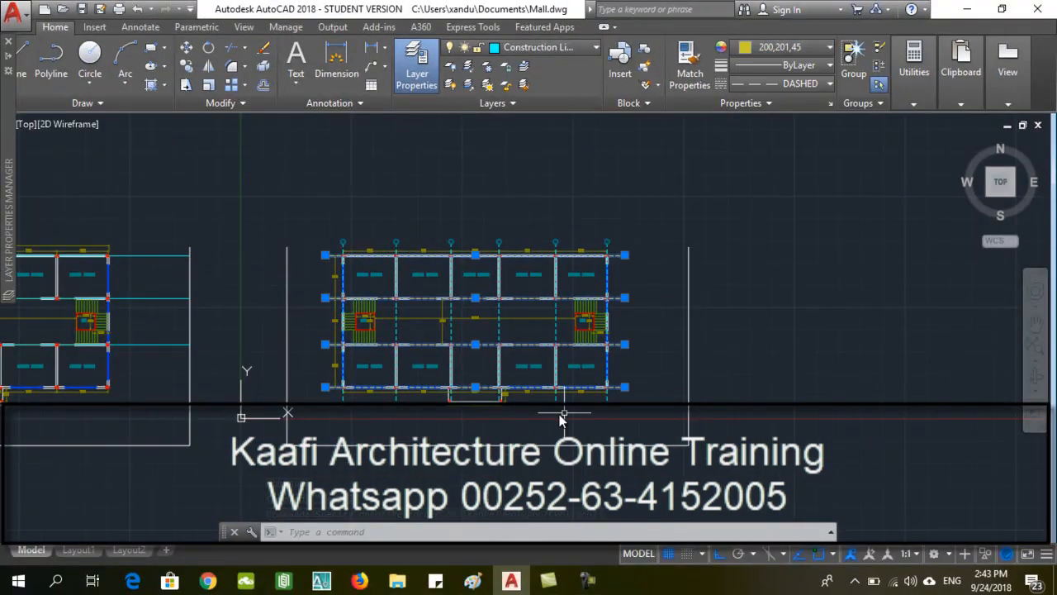
scroll(628, 362, "up", 2)
key("Escape")
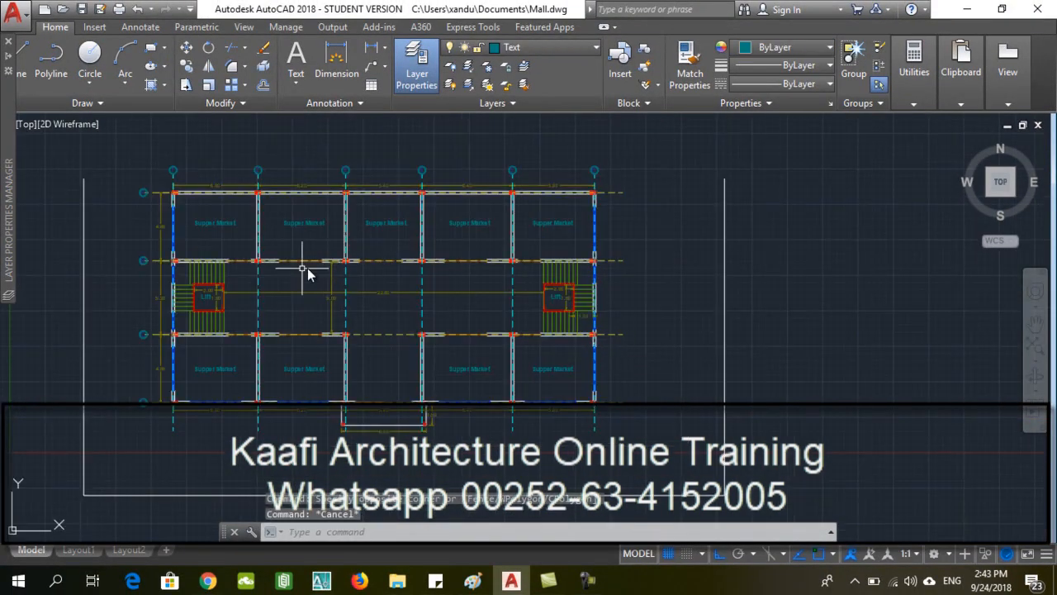
Step: Inspect the dashed grid lines and their label circles across the floor plan
scroll(198, 297, "up", 1)
scroll(492, 251, "down", 5)
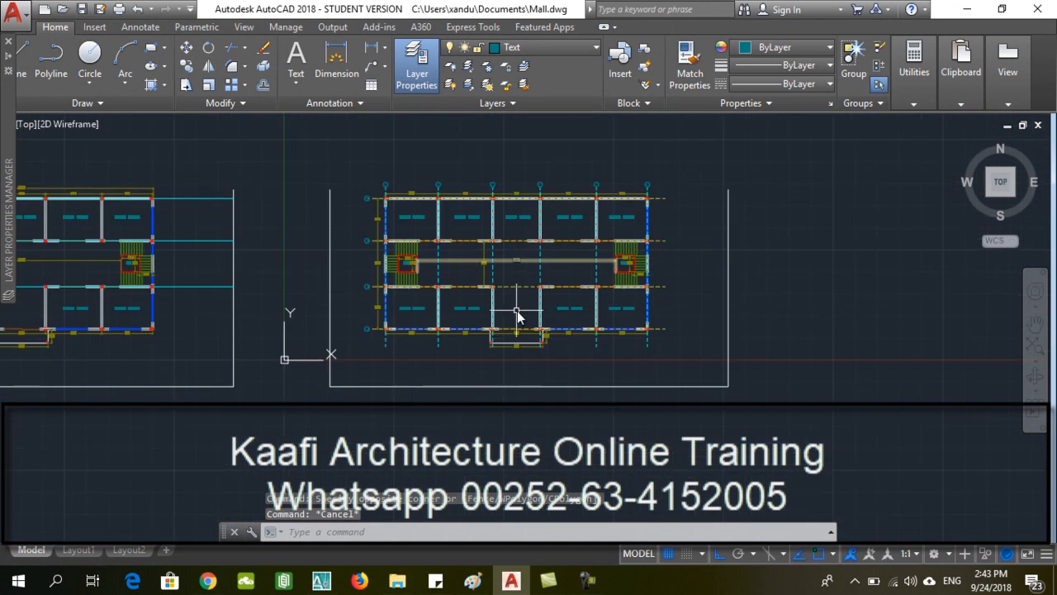
scroll(531, 306, "up", 2)
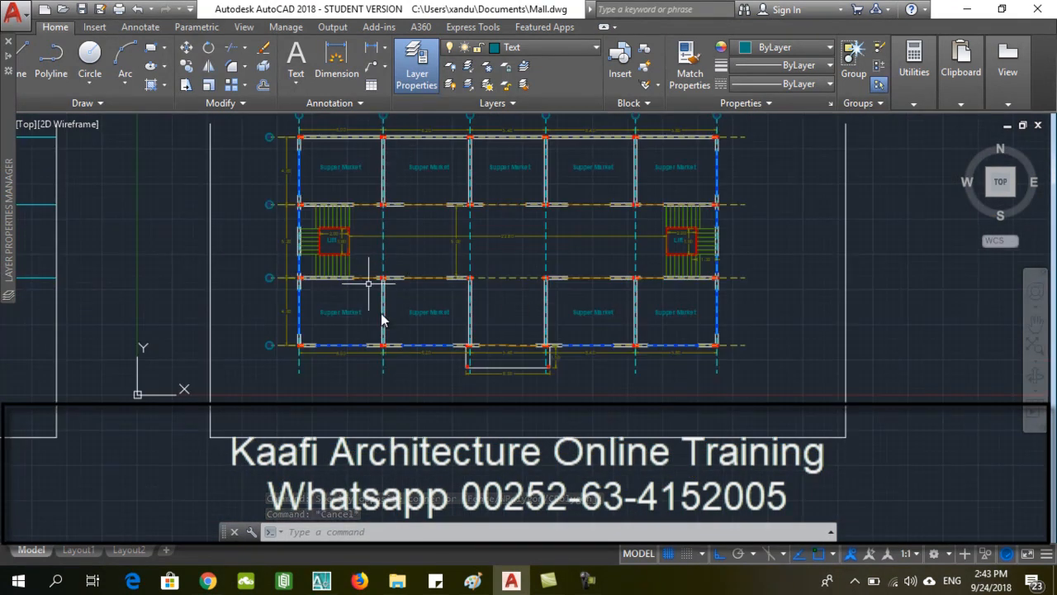
scroll(479, 354, "down", 1)
scroll(495, 230, "up", 1)
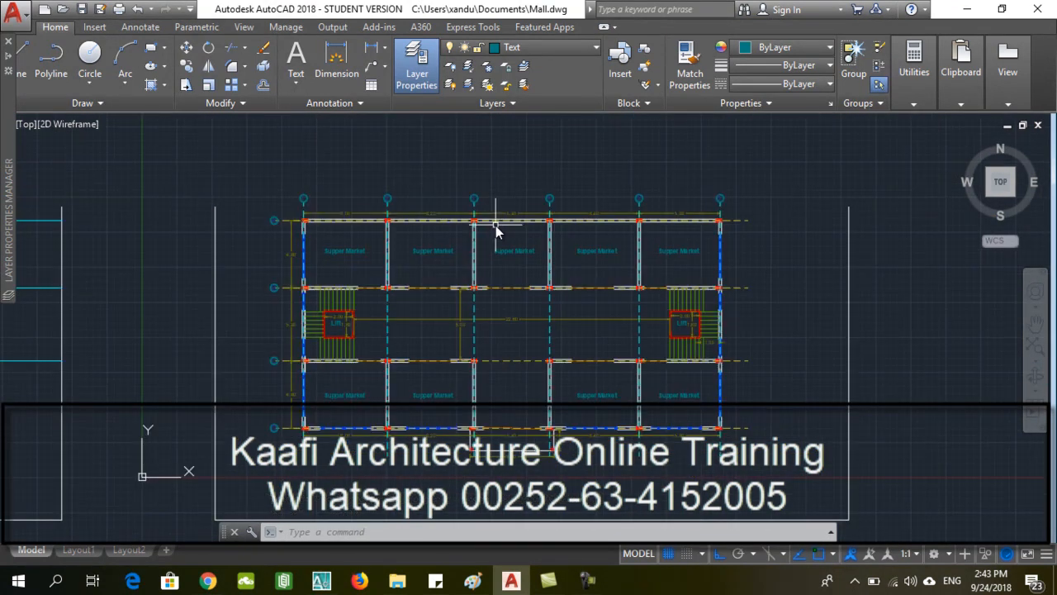
scroll(330, 189, "up", 4)
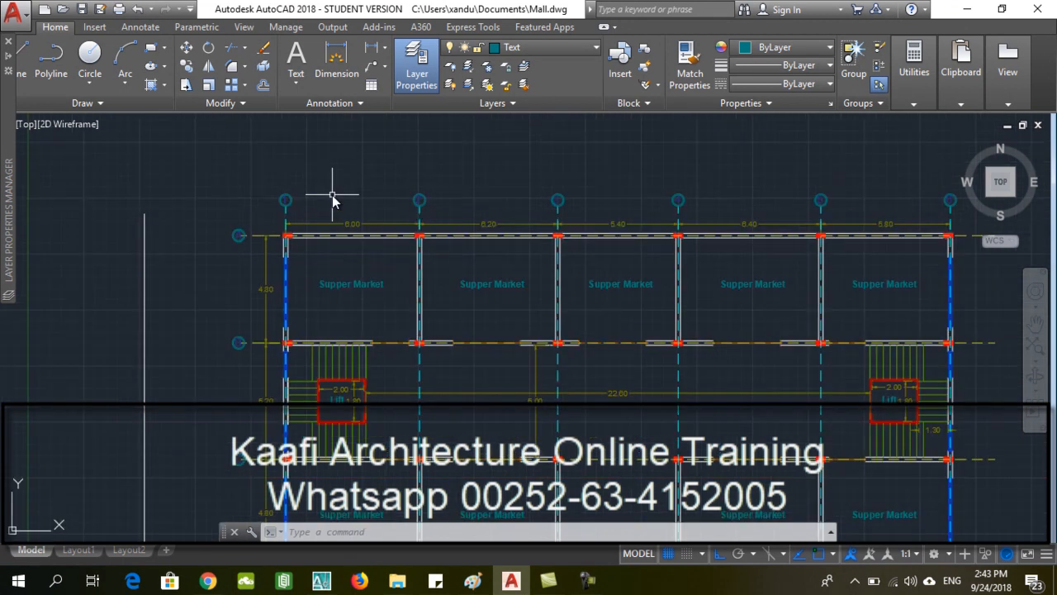
scroll(389, 265, "down", 6)
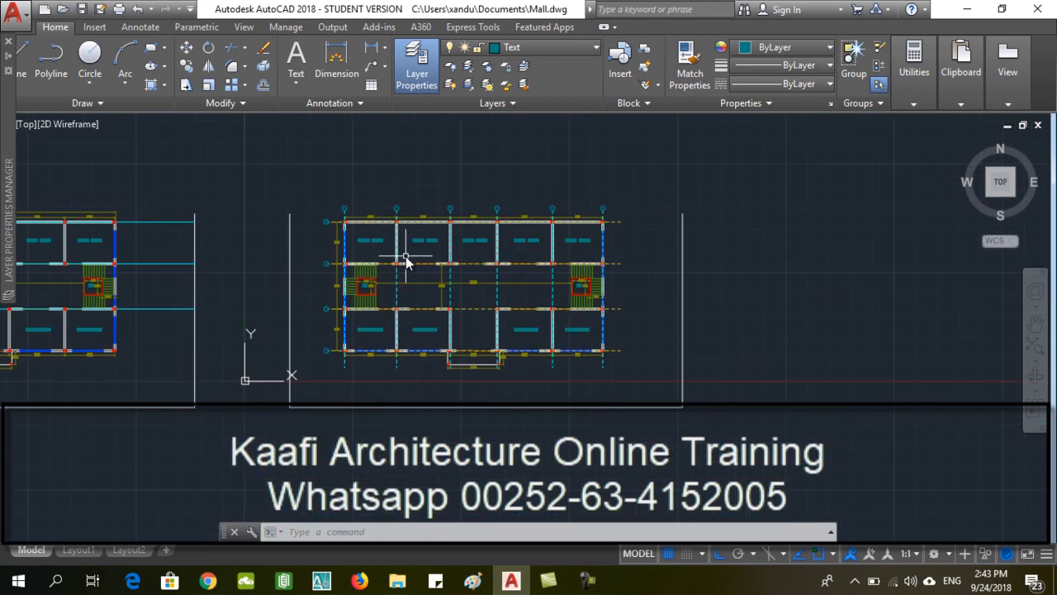
Step: Select the columns on grid line A where it crosses grid lines 1 through 5
scroll(405, 233, "up", 4)
left_click(366, 253)
left_click(409, 295)
left_click(168, 258)
left_click(276, 359)
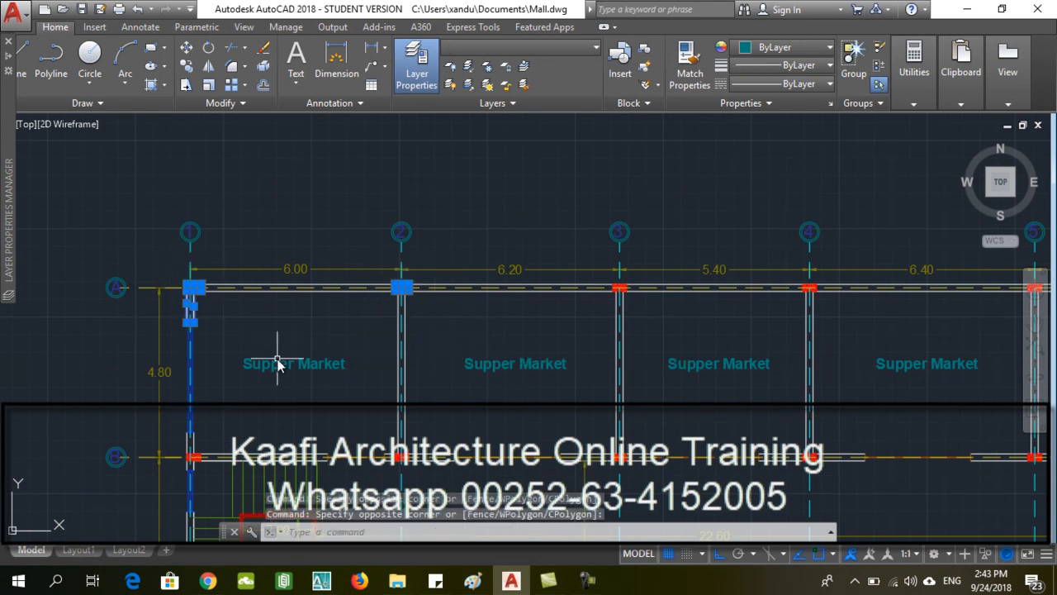
scroll(297, 225, "down", 4)
scroll(402, 252, "up", 4)
left_click(406, 221)
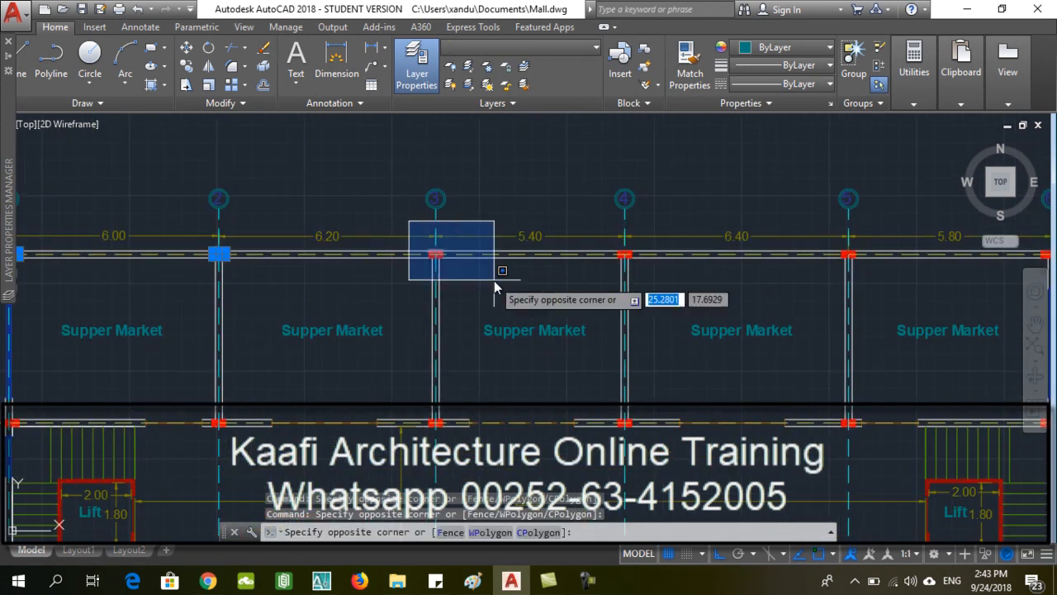
left_click(453, 266)
left_click(571, 212)
left_click(681, 289)
left_click(813, 222)
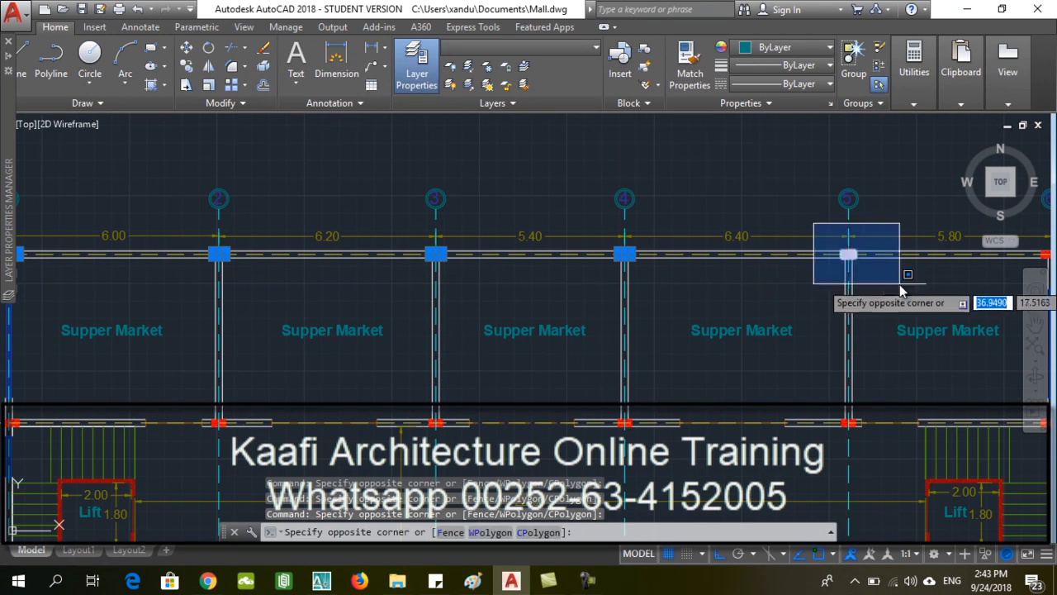
left_click(889, 274)
Step: Add the columns at grid lines 5 and 6 on both grid lines B and C to the selection
scroll(550, 242, "down", 4)
scroll(664, 323, "up", 4)
left_click(640, 240)
left_click(686, 310)
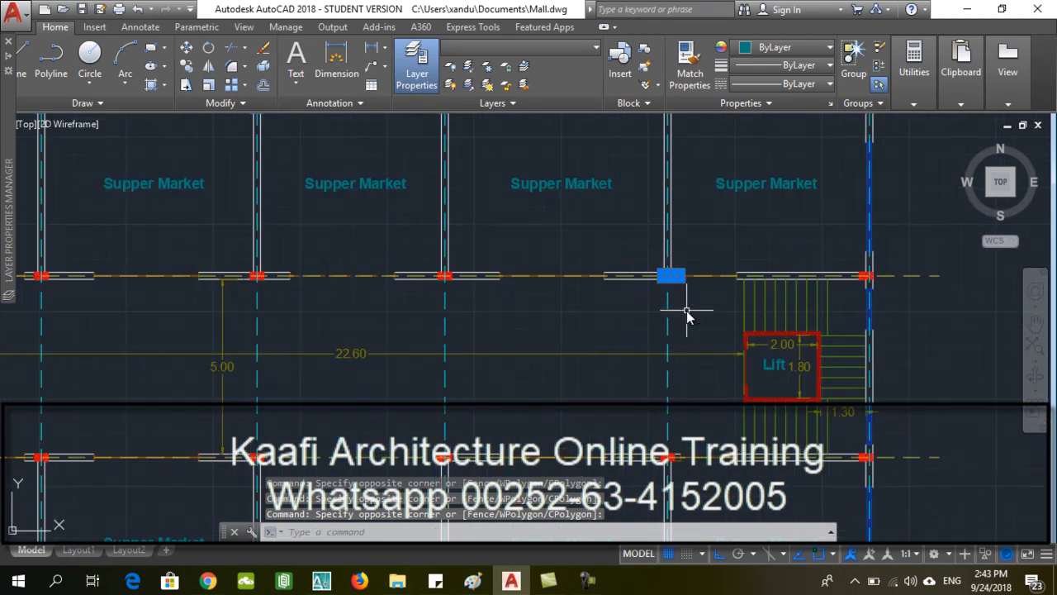
scroll(892, 272, "up", 4)
left_click(779, 251)
left_click(860, 303)
scroll(785, 248, "down", 4)
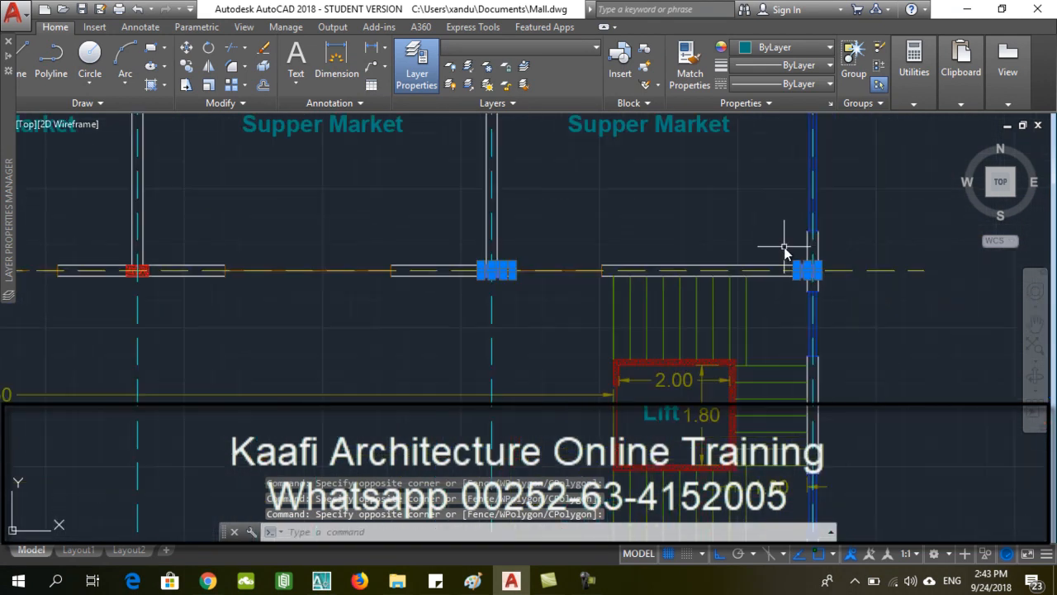
scroll(595, 397, "up", 4)
left_click(620, 264)
left_click(789, 428)
scroll(468, 328, "down", 4)
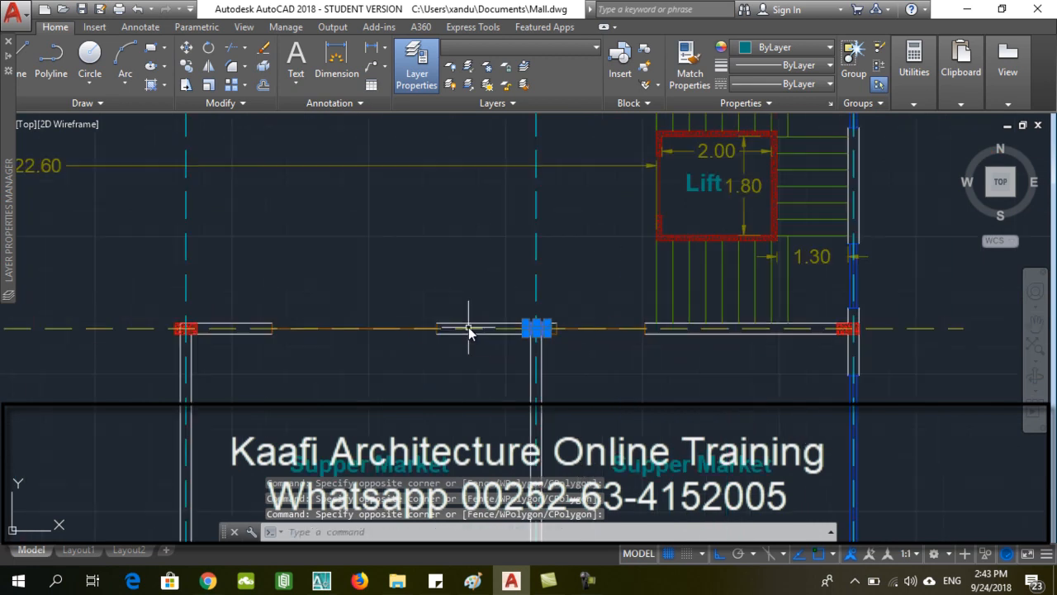
scroll(654, 318, "up", 4)
left_click(507, 279)
left_click(667, 401)
scroll(826, 355, "down", 5)
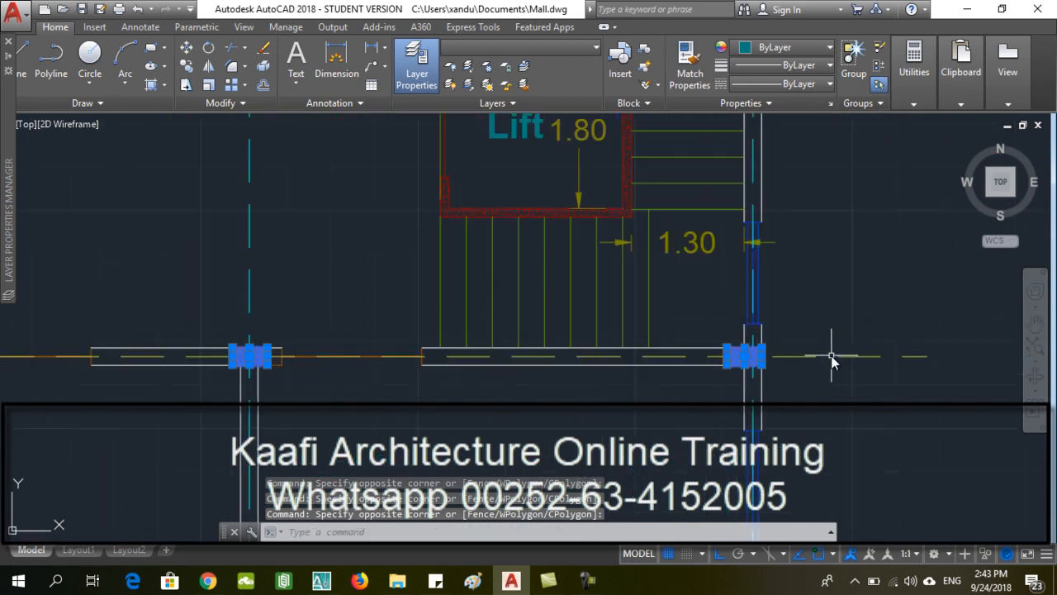
Step: Add the columns on grid line D at grid lines 6, 5 and 4 to the selection
scroll(760, 355, "down", 3)
scroll(759, 372, "up", 6)
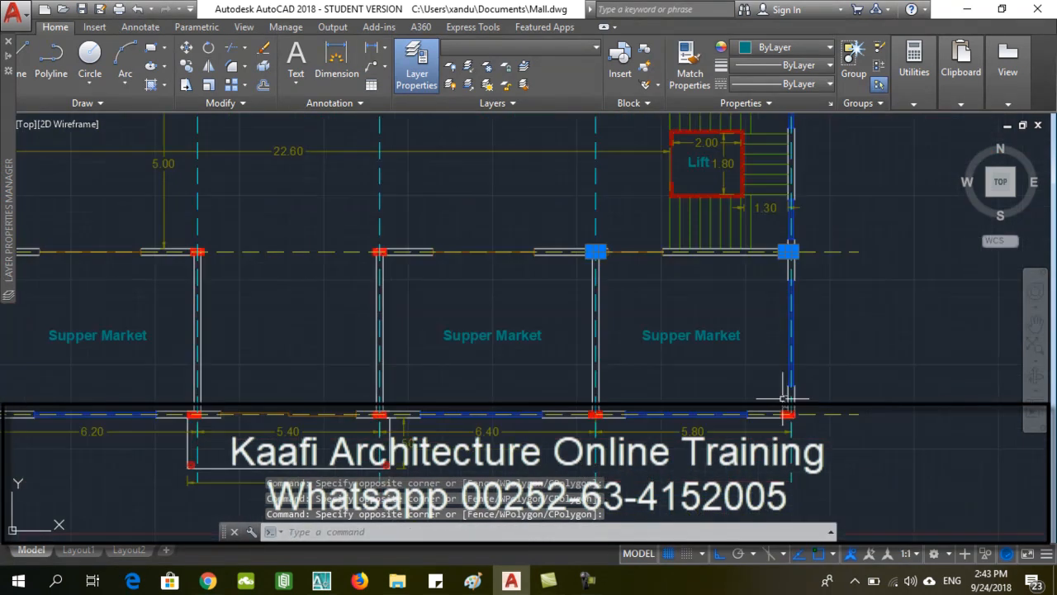
left_click(644, 296)
scroll(878, 444, "down", 3)
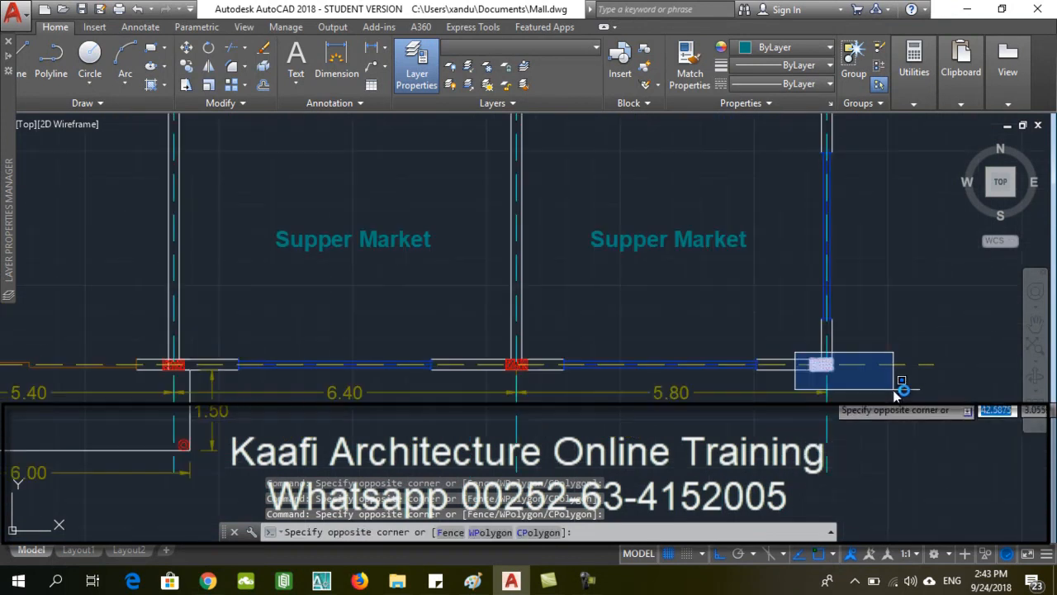
left_click(893, 413)
scroll(619, 370, "down", 4)
scroll(402, 377, "up", 4)
scroll(674, 306, "up", 2)
left_click(671, 301)
left_click(745, 372)
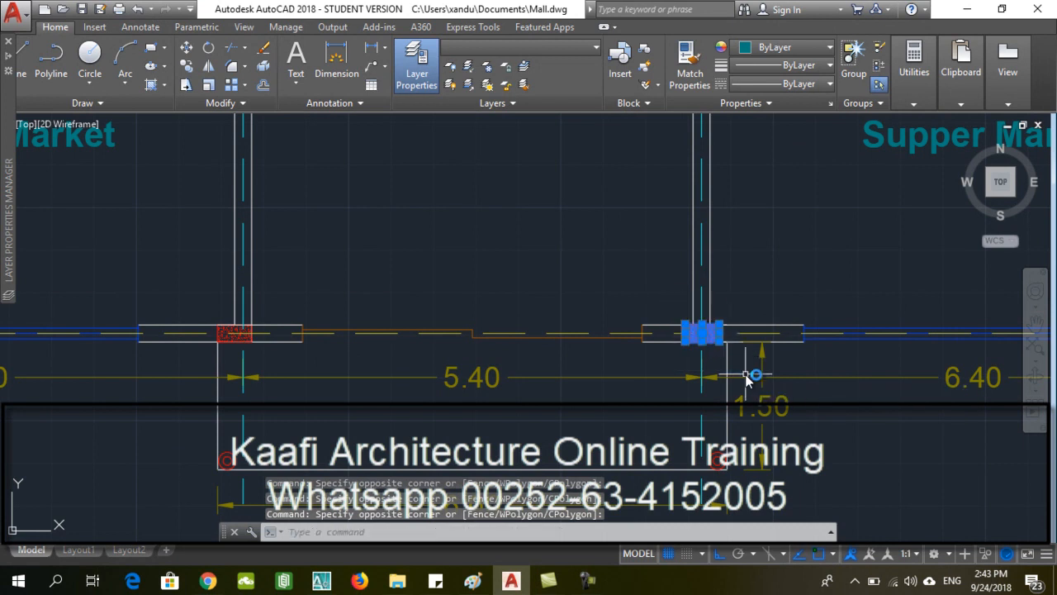
Step: Add the columns on grid line D at grid lines 3, 2 and 1 to the selection
scroll(781, 367, "down", 2)
scroll(423, 368, "up", 4)
left_click(408, 278)
left_click(510, 346)
scroll(644, 363, "down", 2)
scroll(205, 327, "up", 3)
left_click(253, 309)
left_click(548, 471)
scroll(645, 358, "down", 3)
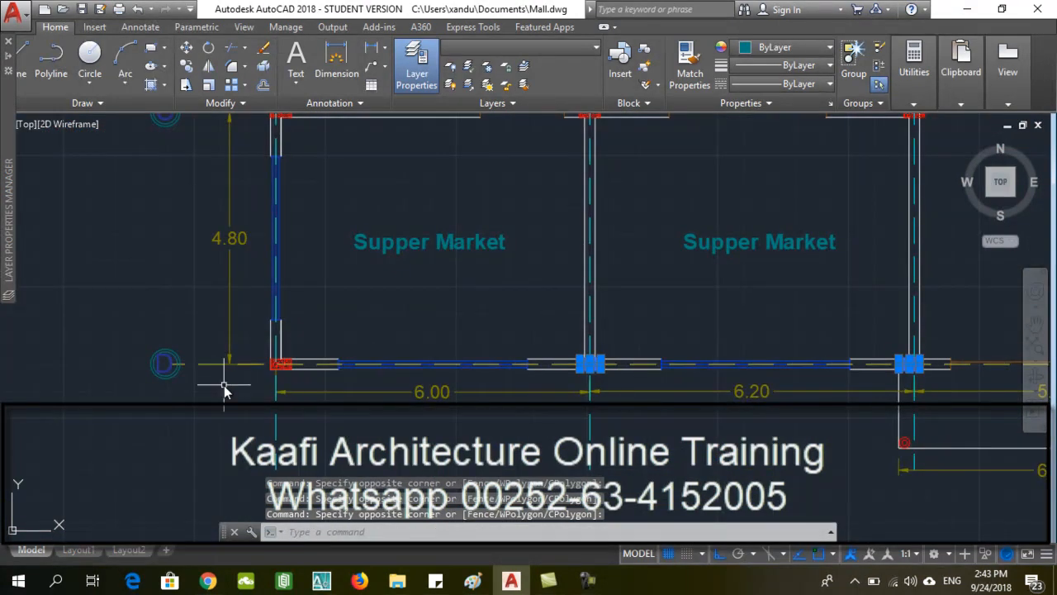
scroll(248, 373, "up", 4)
left_click(295, 290)
left_click(548, 384)
scroll(245, 355, "down", 2)
scroll(251, 346, "down", 3)
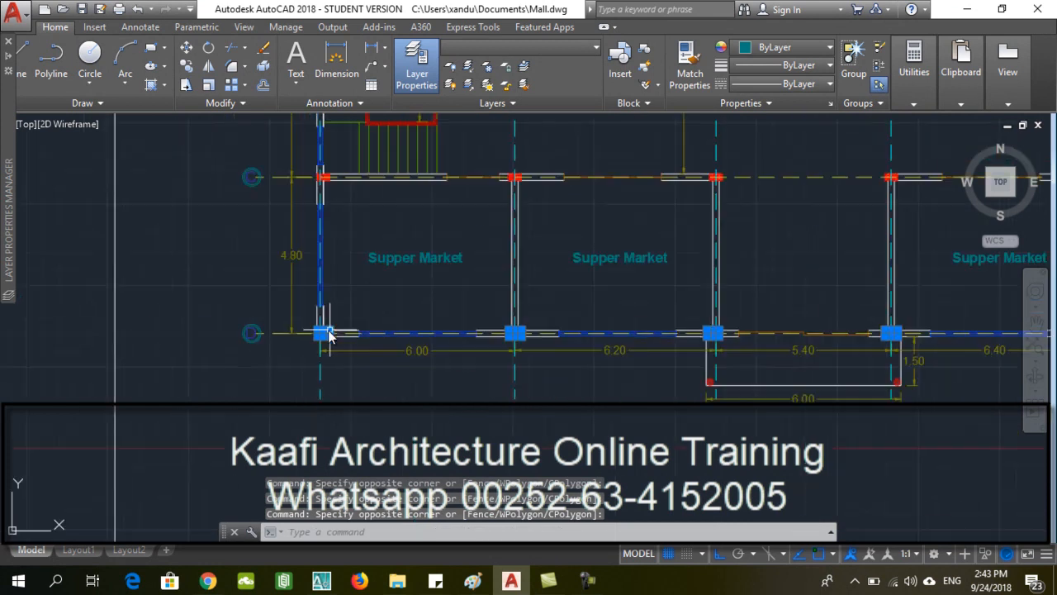
Step: Add the columns on grid line C from grid line 1 through grid line 4 to the selection
scroll(360, 190, "up", 4)
left_click(363, 211)
left_click(420, 239)
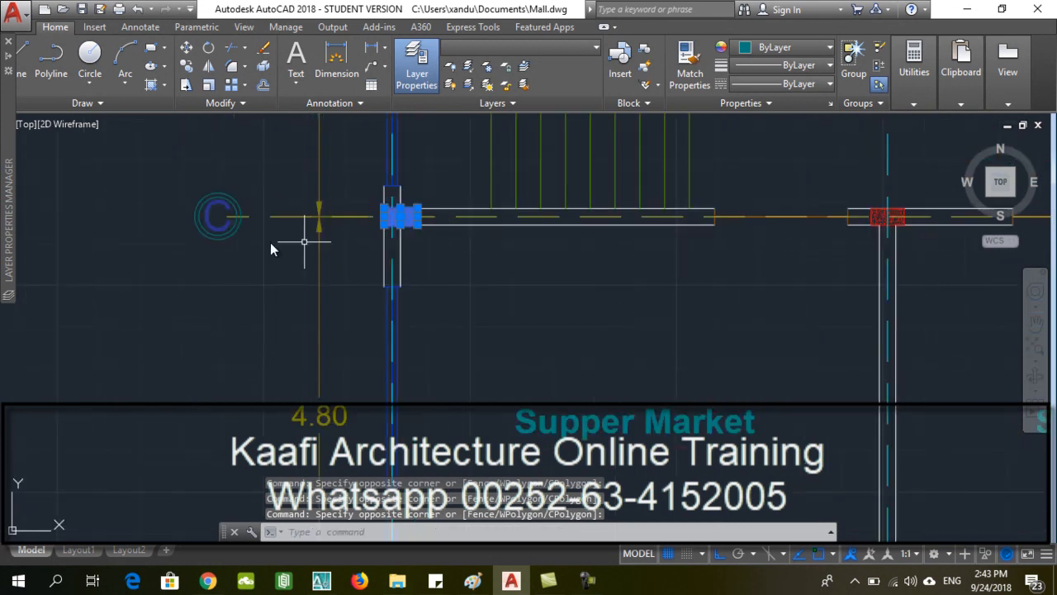
scroll(407, 243, "down", 2)
scroll(632, 207, "up", 3)
left_click(618, 205)
left_click(678, 314)
scroll(359, 280, "down", 2)
scroll(446, 231, "up", 3)
left_click(356, 206)
left_click(538, 334)
scroll(219, 281, "down", 2)
scroll(551, 238, "up", 3)
left_click(551, 238)
left_click(649, 357)
scroll(315, 264, "down", 2)
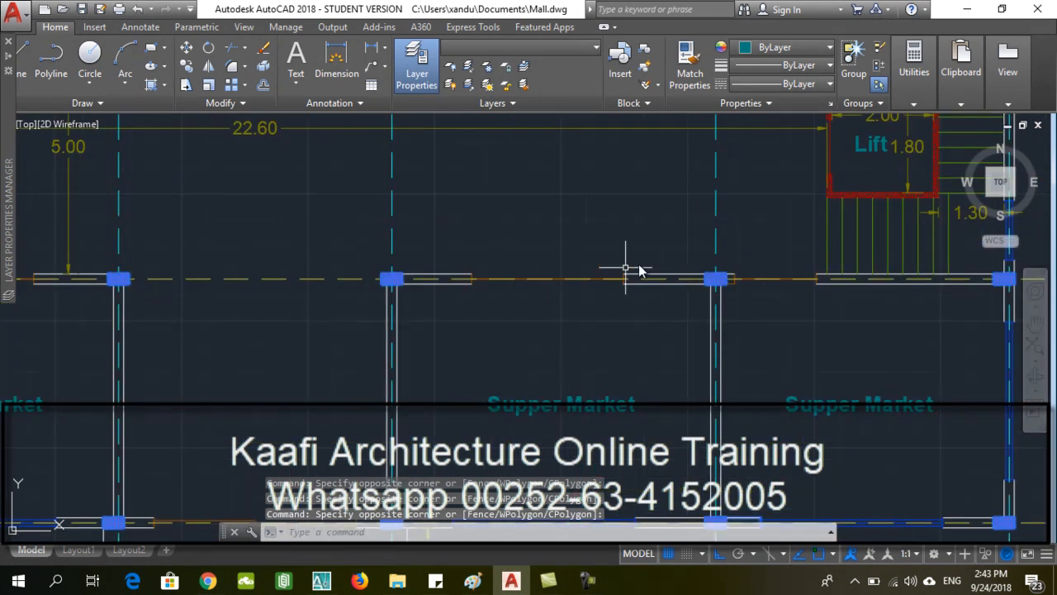
scroll(653, 373, "down", 2)
scroll(516, 235, "up", 3)
left_click(557, 201)
left_click(664, 273)
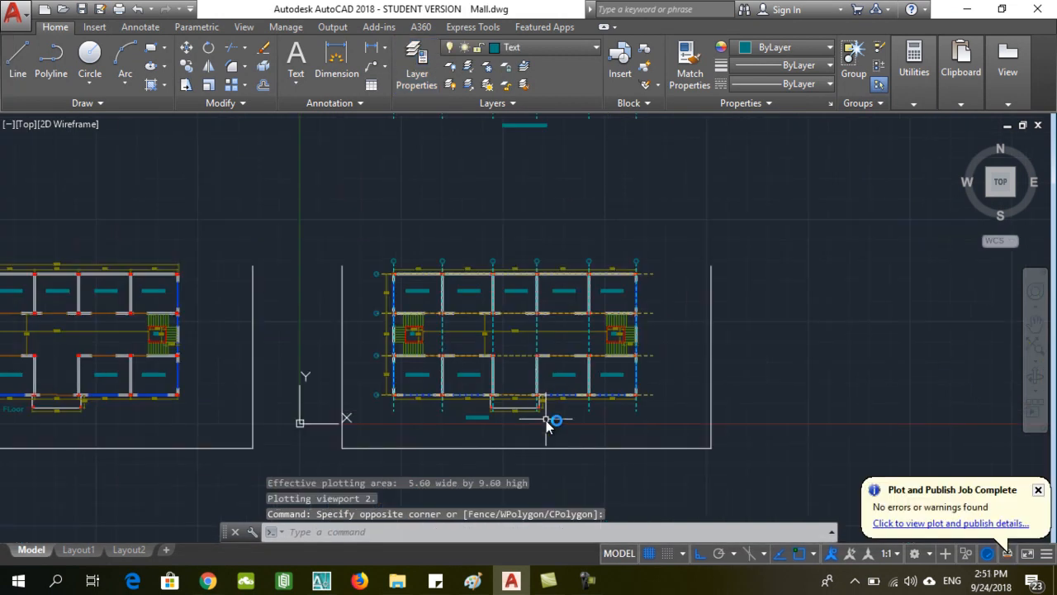
Step: Move the "Ground FLoor" label up beside the entrance porch, just below the 6.20 dimension, and clear the selection
scroll(536, 400, "up", 3)
scroll(367, 428, "up", 3)
left_click(366, 418)
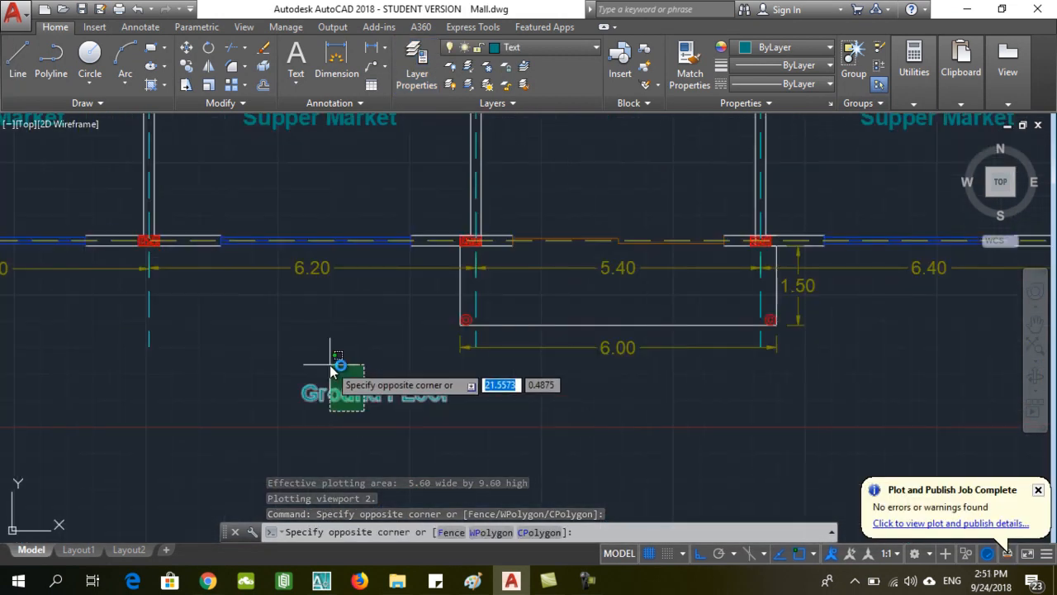
left_click(306, 364)
left_click(308, 386)
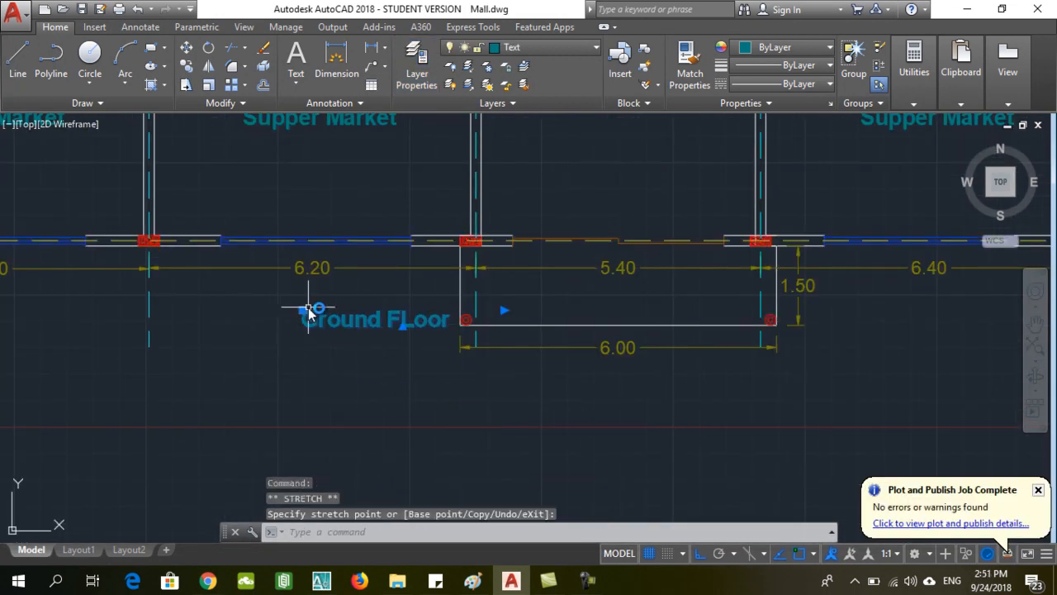
scroll(566, 376, "down", 5)
scroll(504, 324, "up", 4)
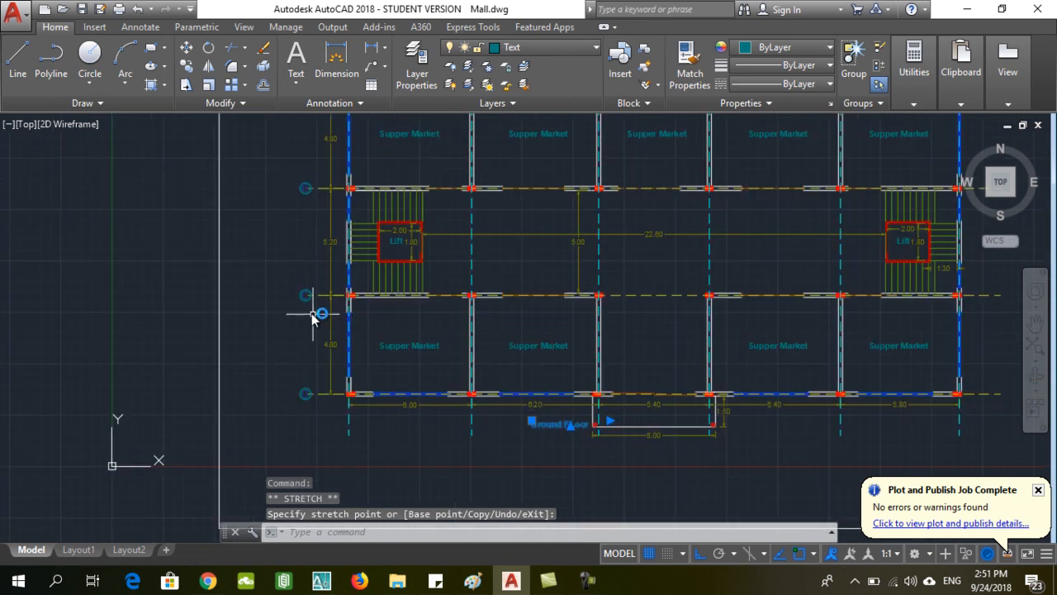
scroll(355, 347, "down", 4)
key("Escape")
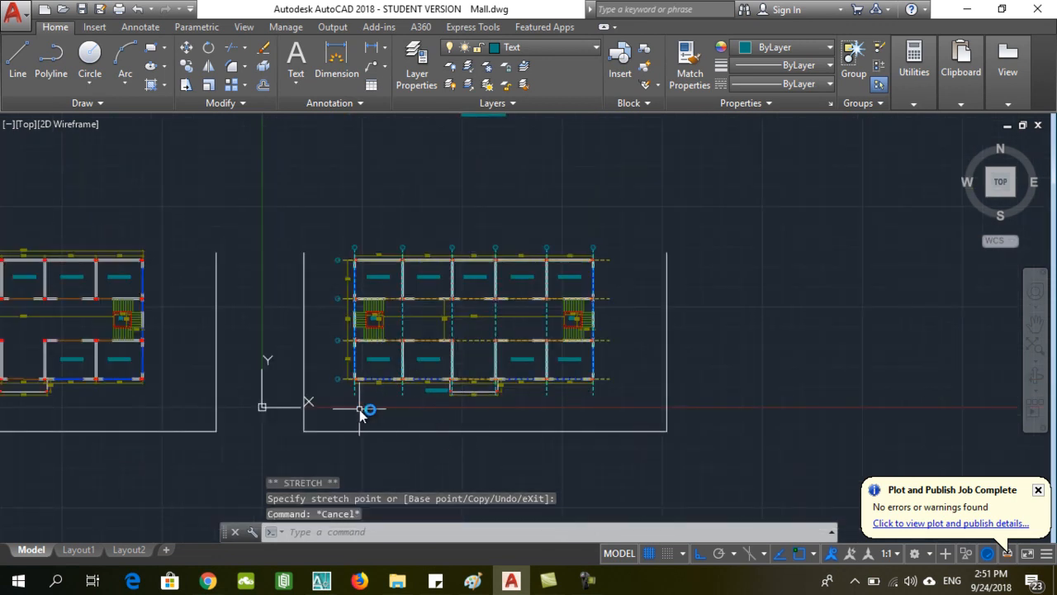
scroll(386, 409, "up", 2)
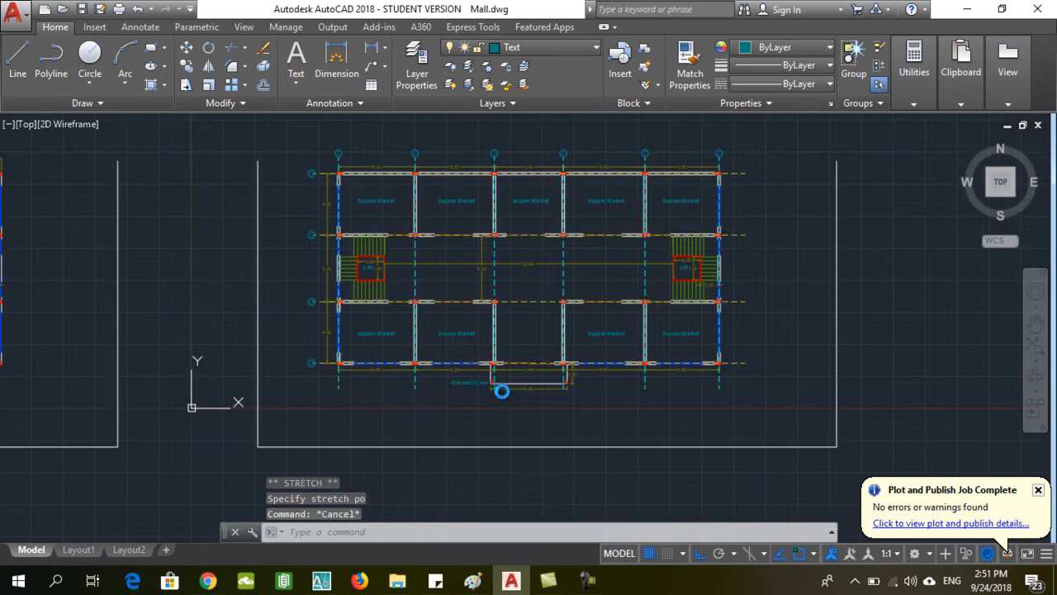
Step: Start a plot with the previous plot's page setup and window the ground floor plan that has grid lines as the plot area
key("ctrl+p")
left_click(394, 128)
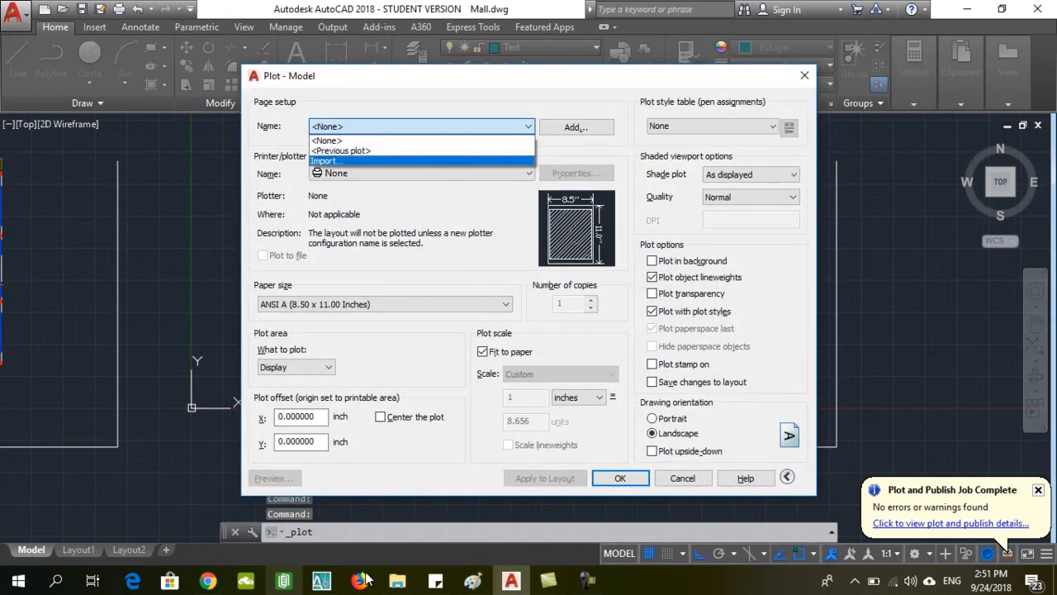
left_click(380, 150)
left_click(395, 367)
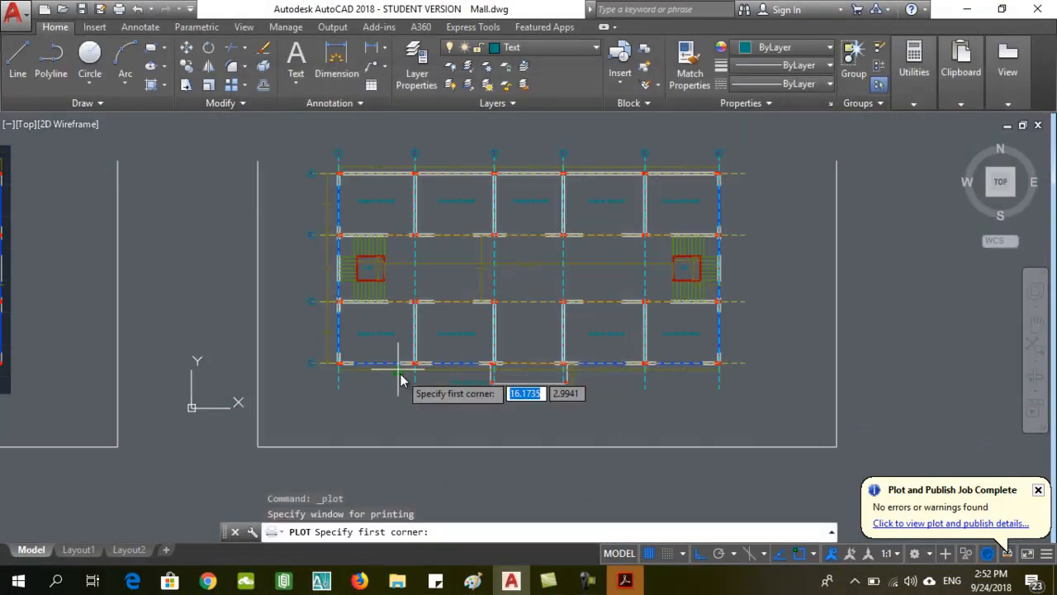
scroll(405, 359, "down", 3)
scroll(388, 322, "up", 4)
left_click(352, 221)
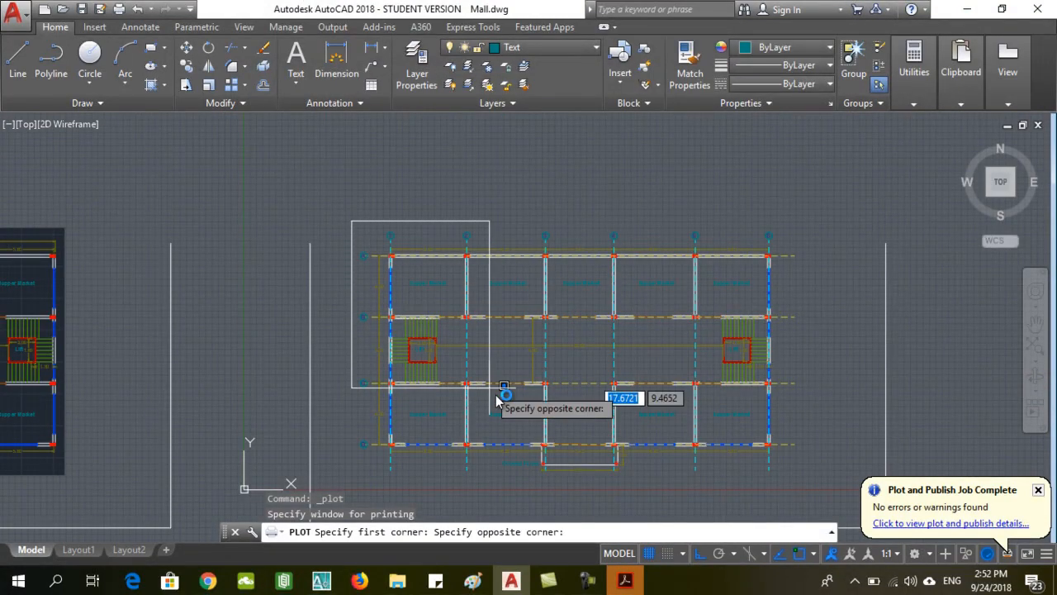
left_click(806, 490)
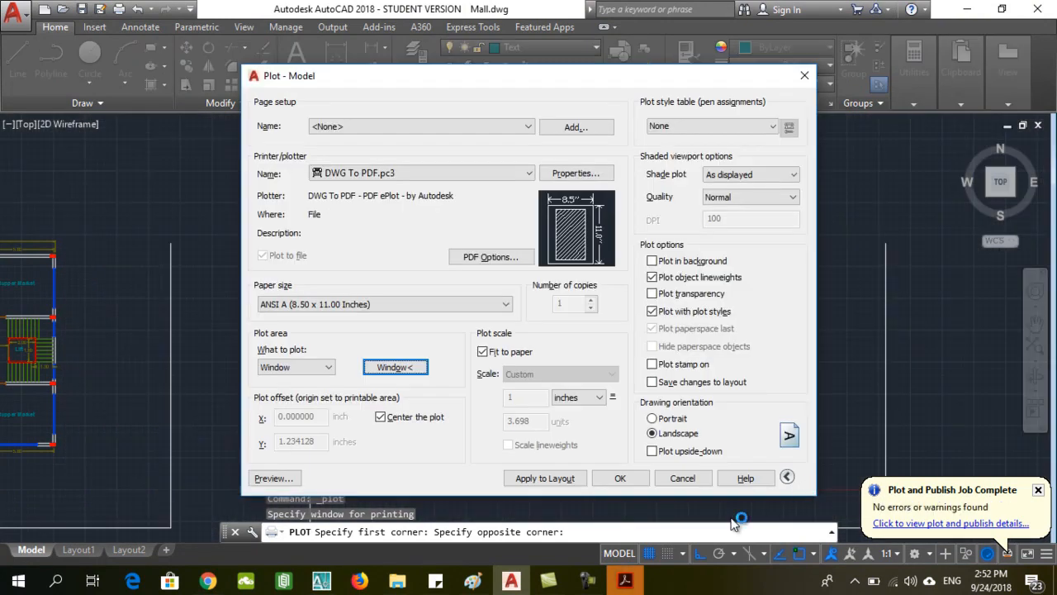
Step: Switch to Adobe Acrobat Reader and examine the Ground Floor PDF enlarged in reading mode
left_click(625, 581)
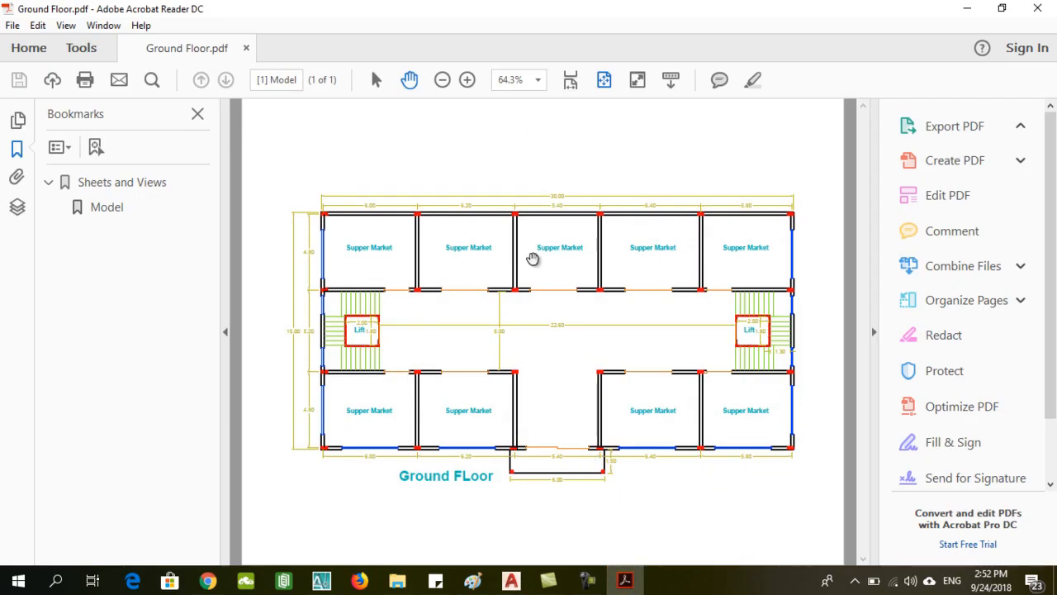
left_click(467, 80)
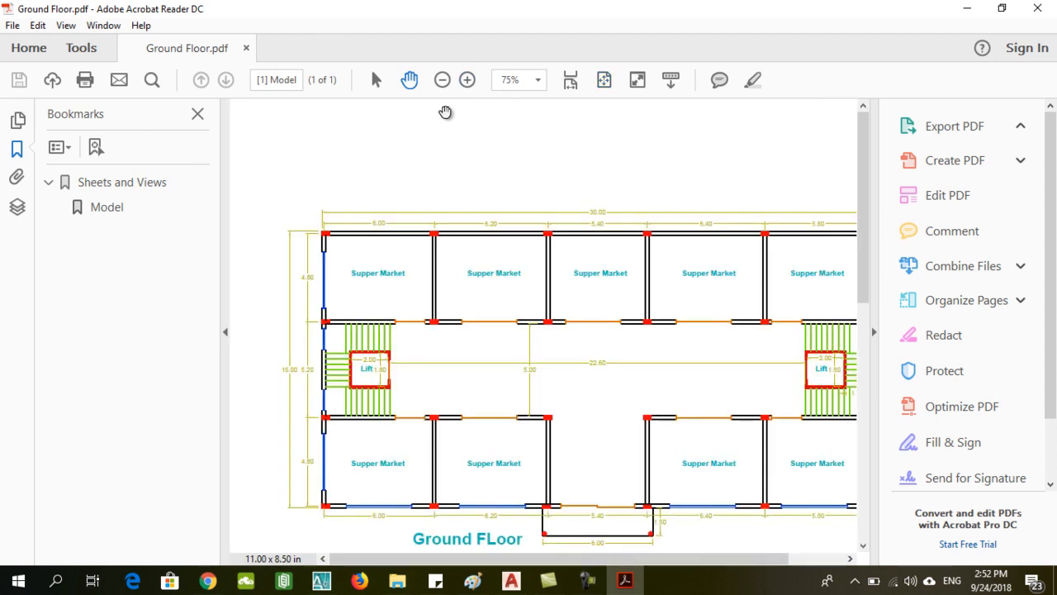
left_click(638, 81)
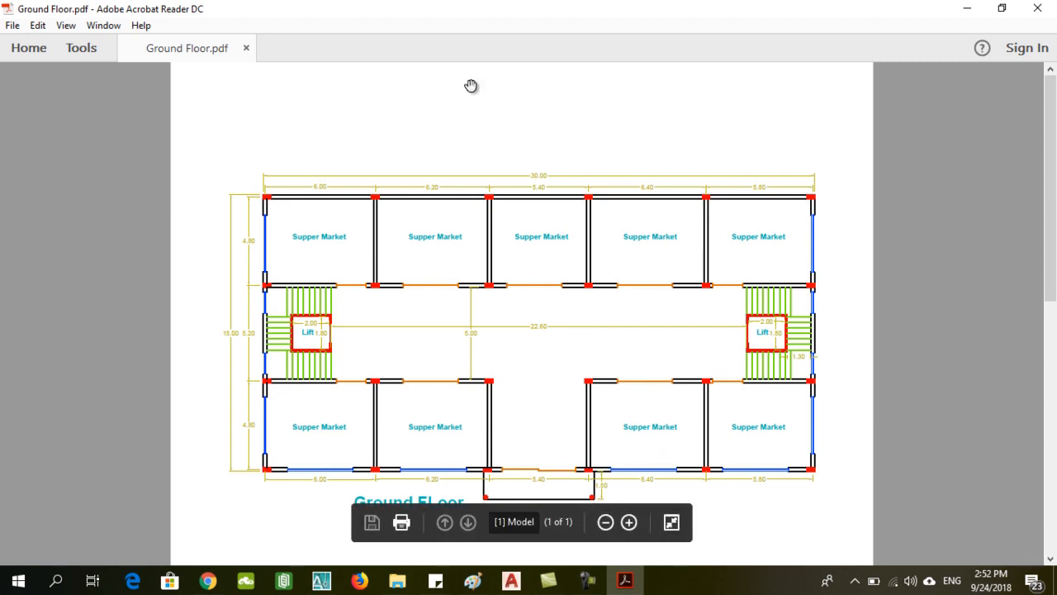
left_click(627, 522)
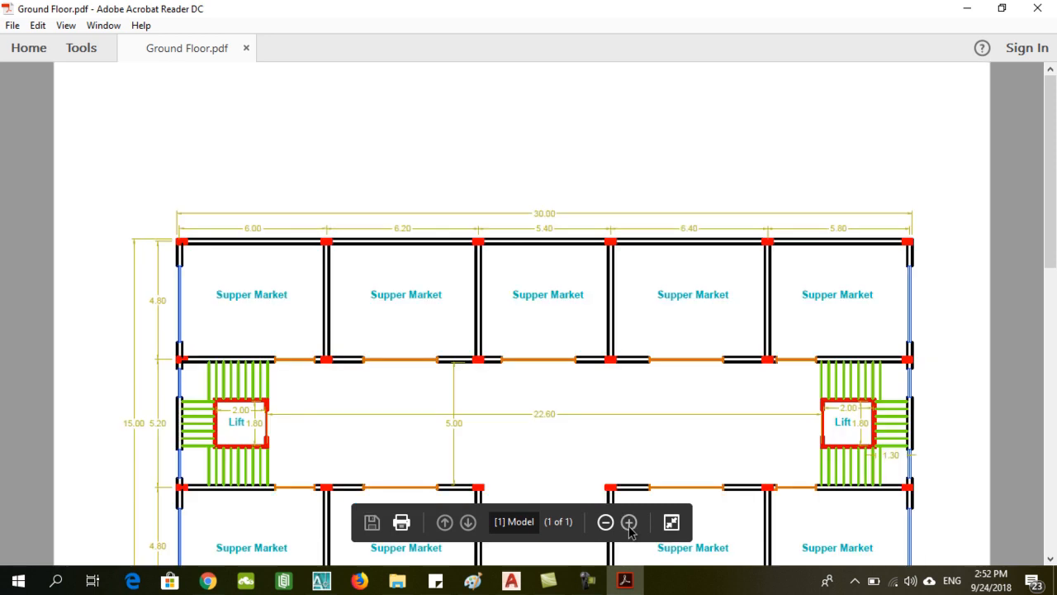
left_click_drag(644, 408, 616, 267)
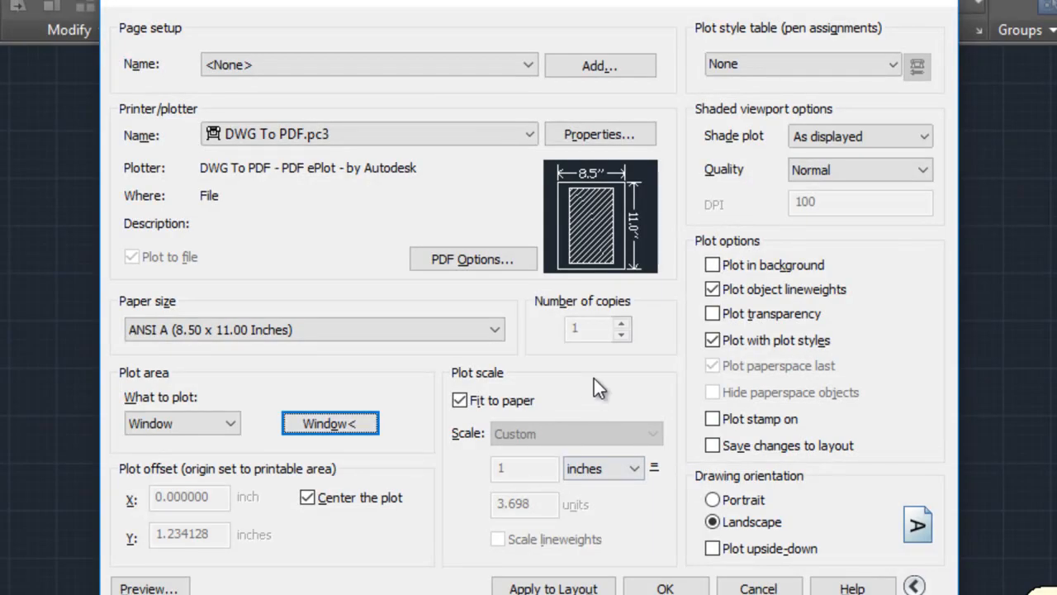
Step: Plot the windowed plan to a PDF named "Ground with Column" in the Mall folder
left_click(703, 589)
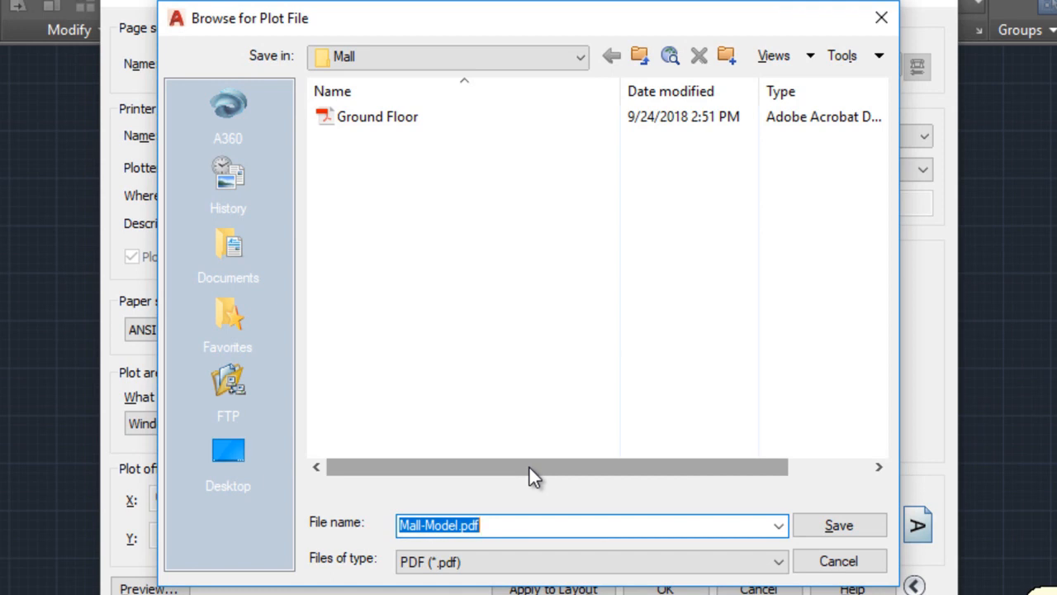
type("Grp")
key("BackSpace")
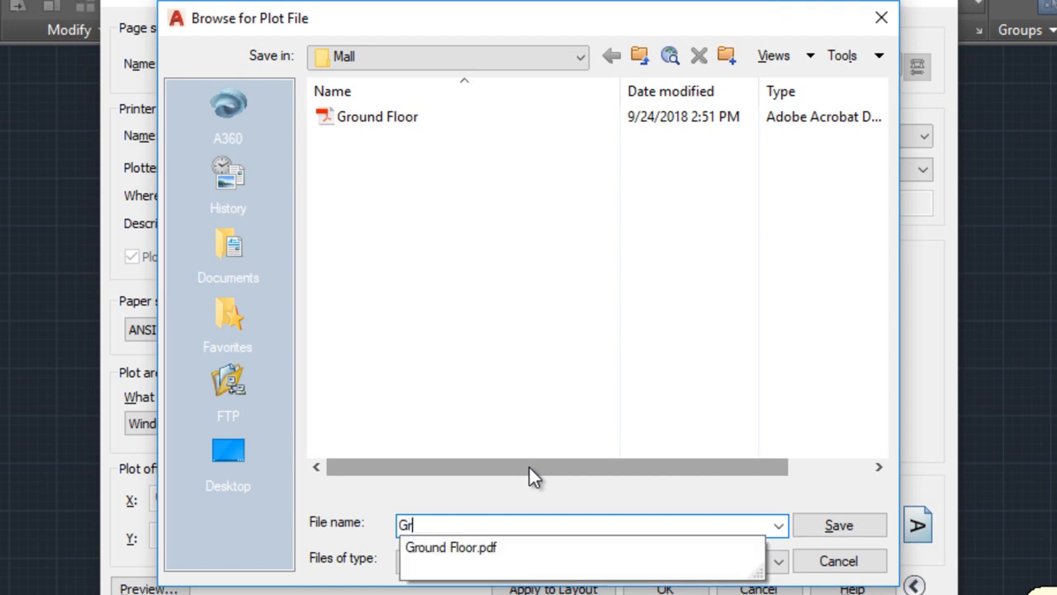
type("ound with Vol")
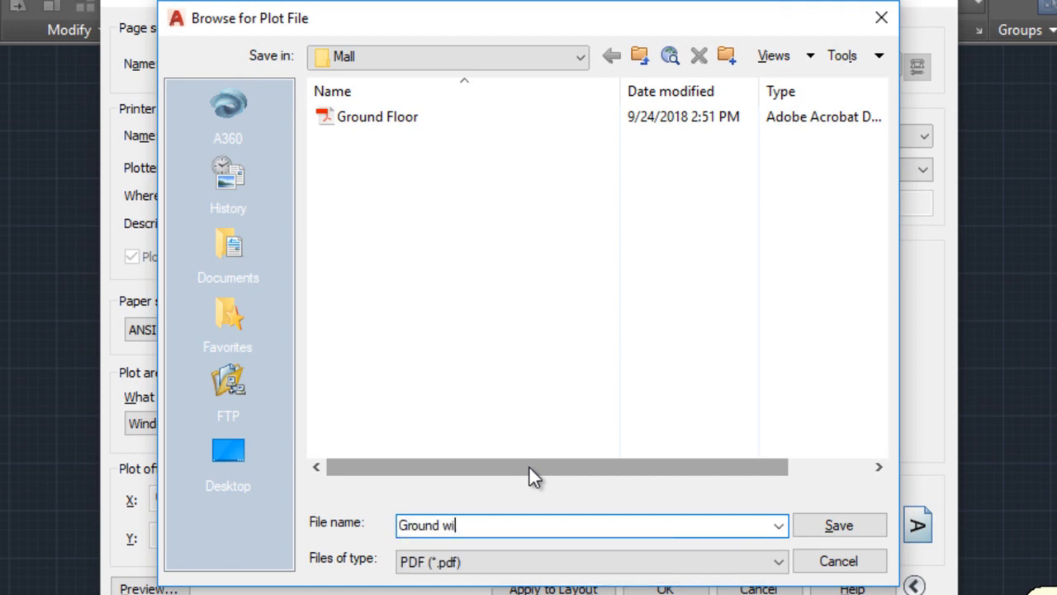
key("BackSpace")
key("BackSpace")
key("BackSpace")
type("Column")
key("Return")
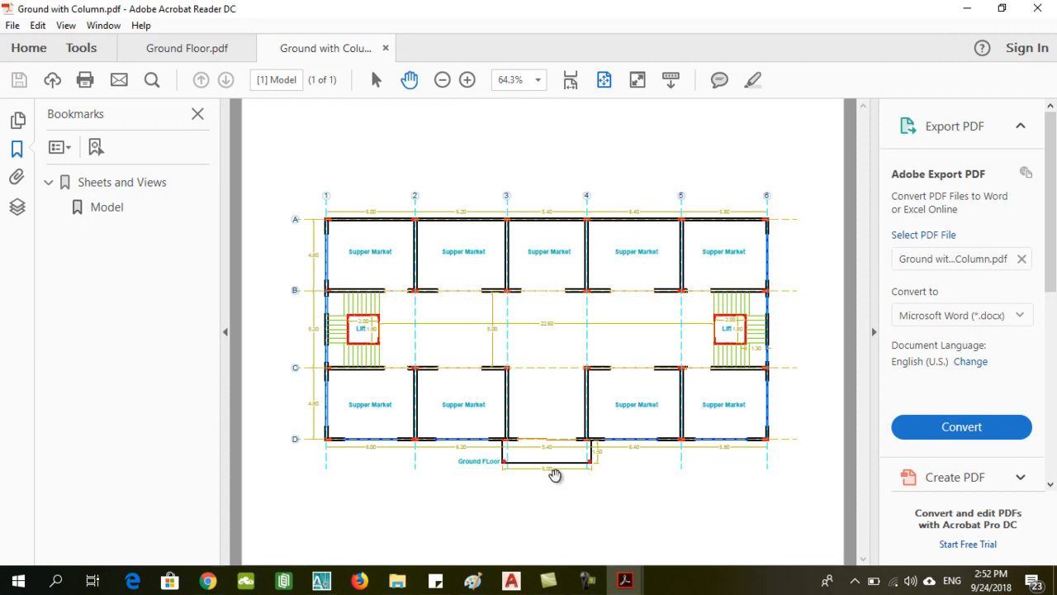
Step: Examine the enlarged Ground with Column PDF, checking grid lines, columns, lift and shop units, and close the reader
left_click(636, 79)
left_click(628, 521)
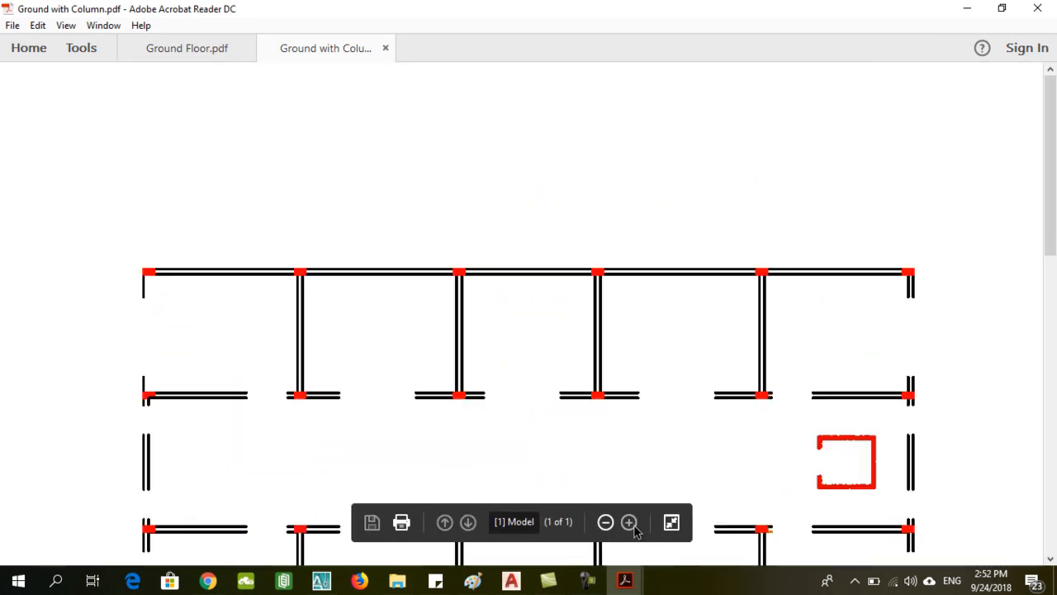
scroll(601, 444, "down", 5)
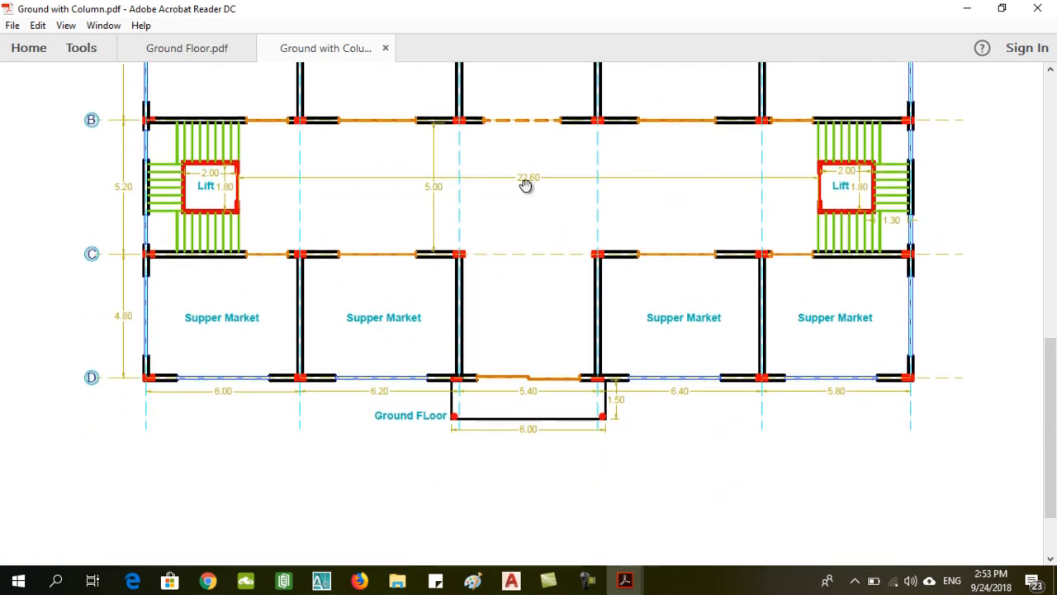
left_click(628, 519)
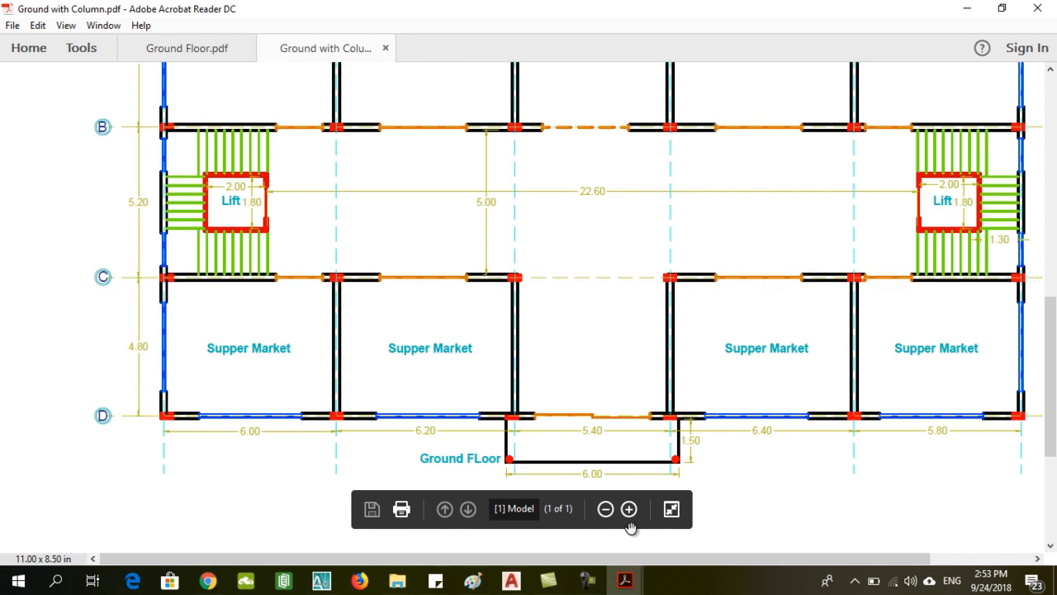
left_click(629, 509)
left_click(628, 510)
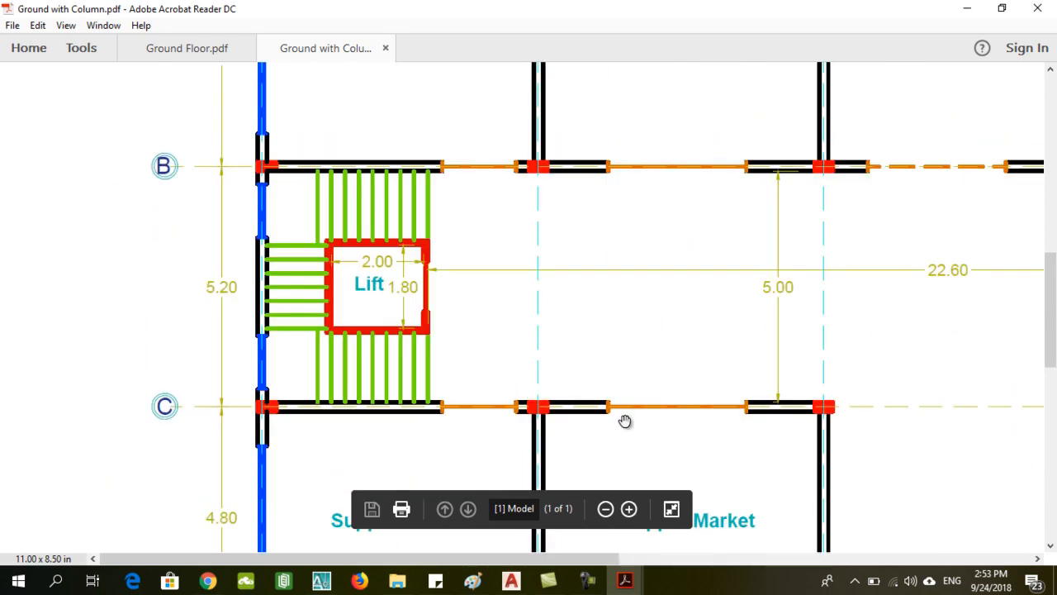
scroll(507, 294, "up", 2)
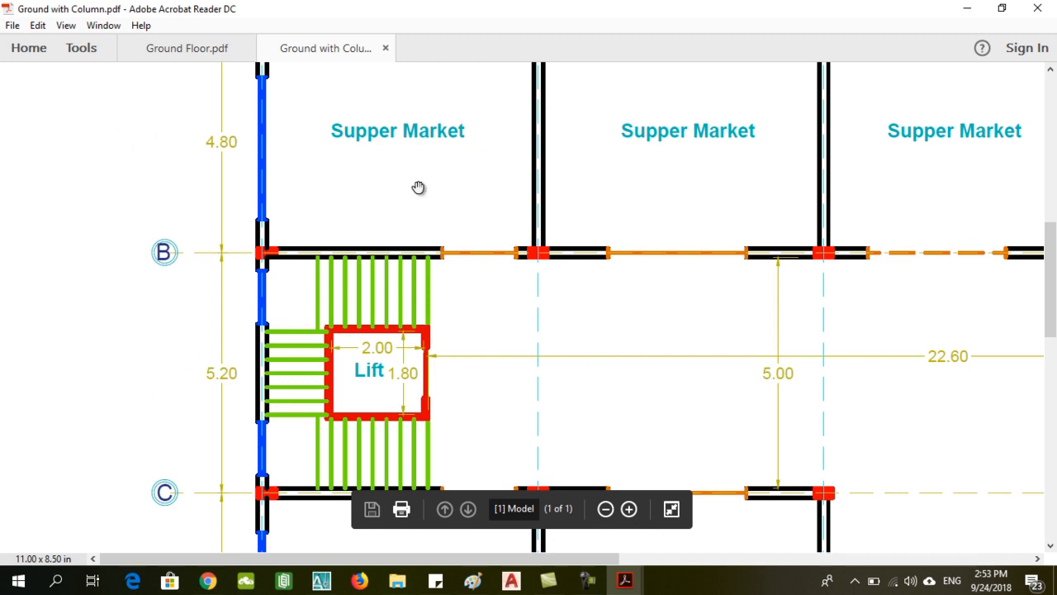
scroll(500, 307, "up", 6)
left_click_drag(368, 394, 353, 215)
left_click_drag(541, 318, 528, 217)
scroll(517, 395, "down", 8)
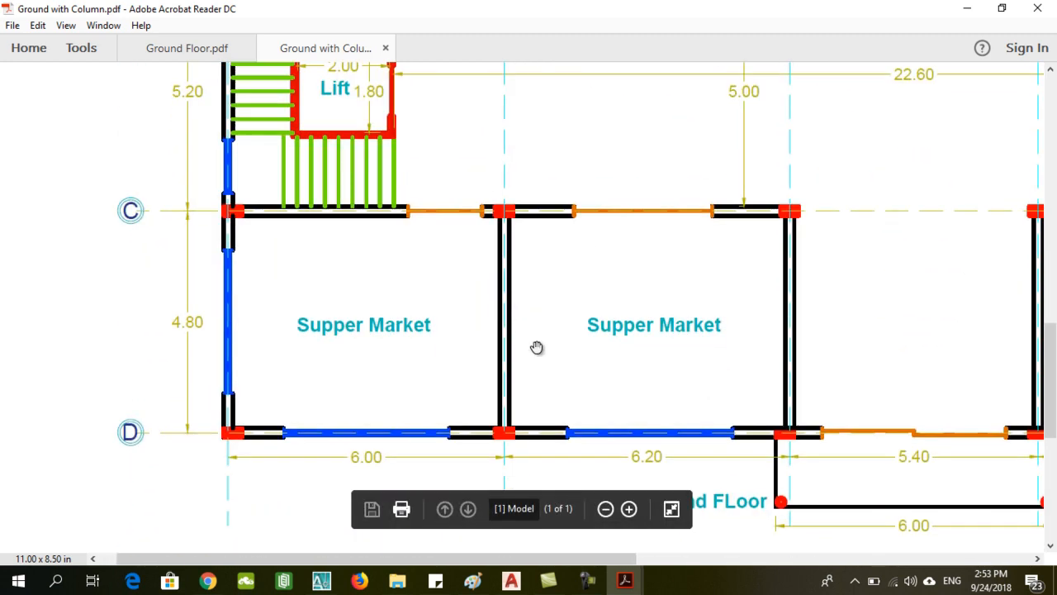
scroll(521, 384, "up", 13)
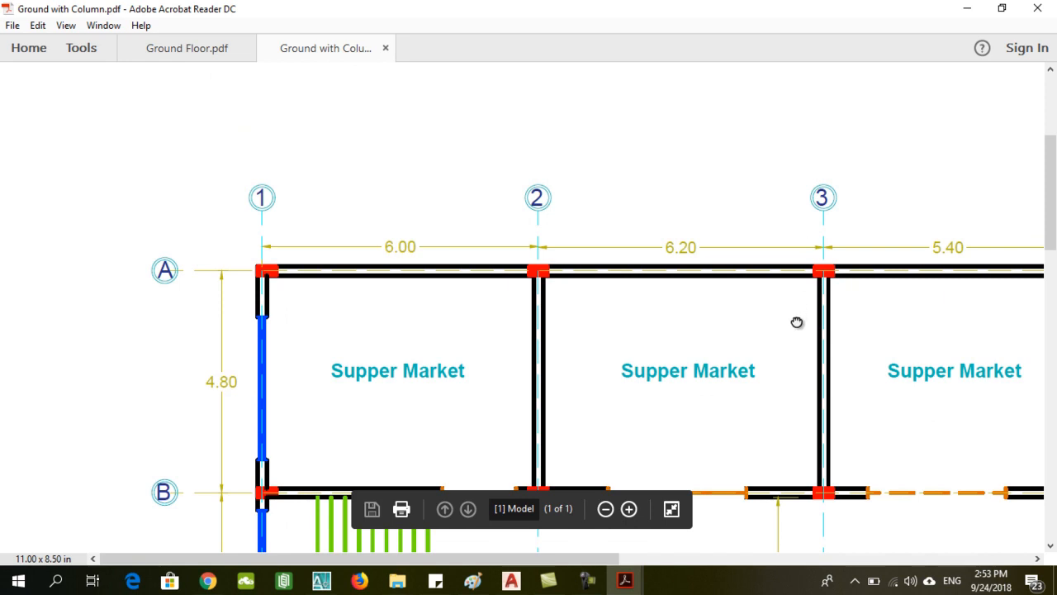
scroll(796, 322, "down", 9)
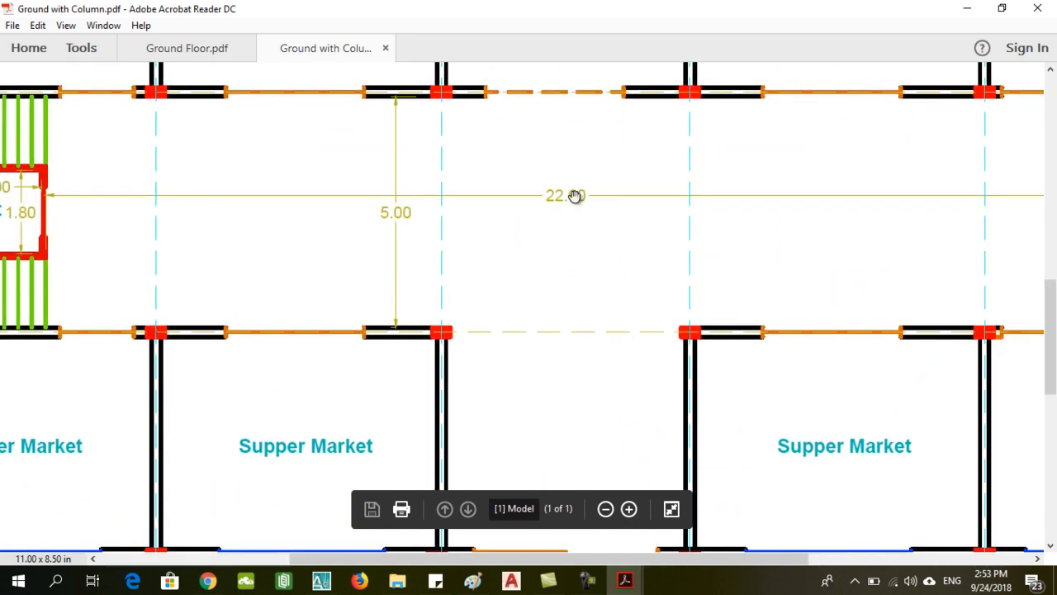
key("alt+F4")
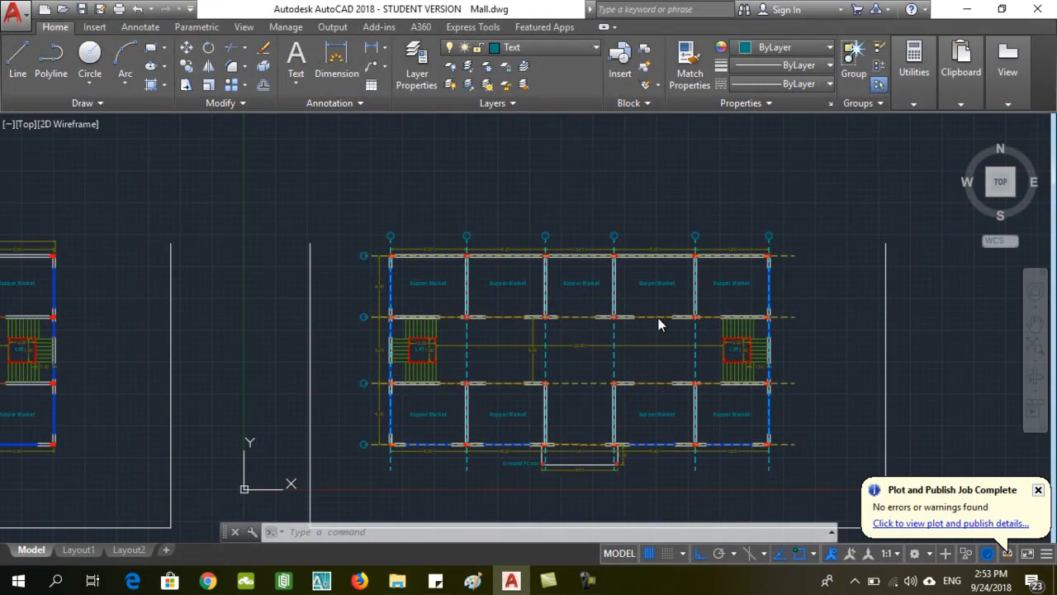
Step: Bring the footing and column layout into view and start a new plot
scroll(599, 254, "down", 6)
scroll(528, 147, "up", 4)
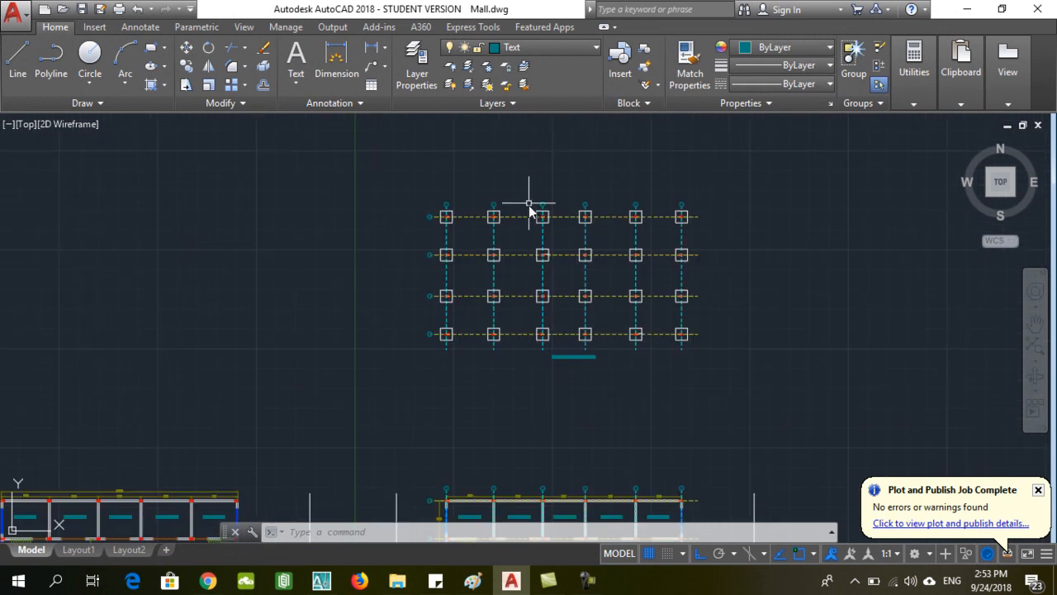
key("ctrl+p")
left_click(448, 126)
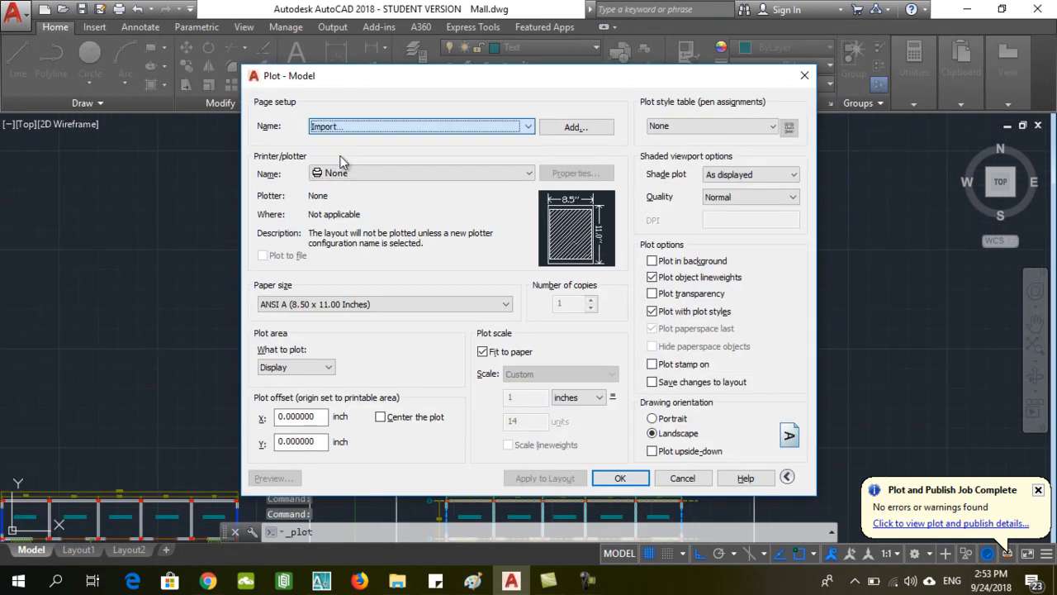
left_click(342, 162)
key("Escape")
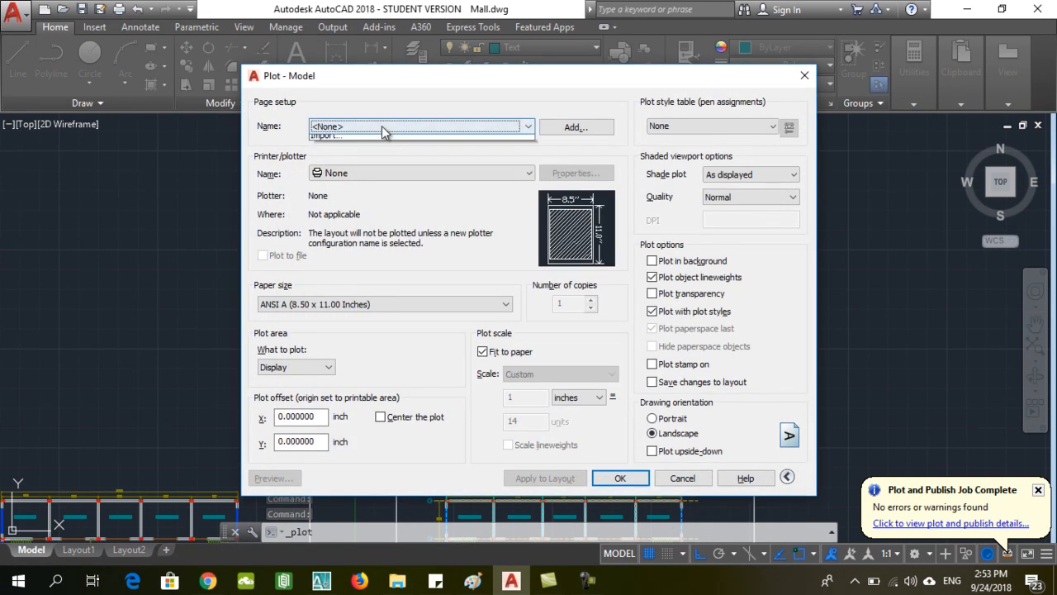
Step: Apply the previous plot's page setup and window the entire footing and column layout as the plot area
left_click(384, 128)
left_click(378, 149)
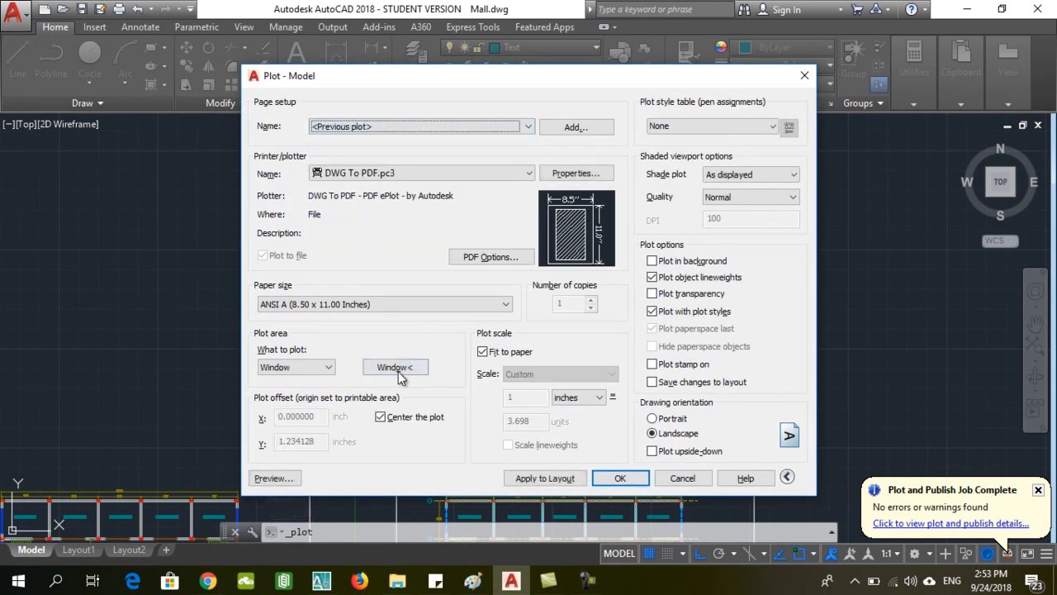
left_click(395, 368)
left_click(416, 200)
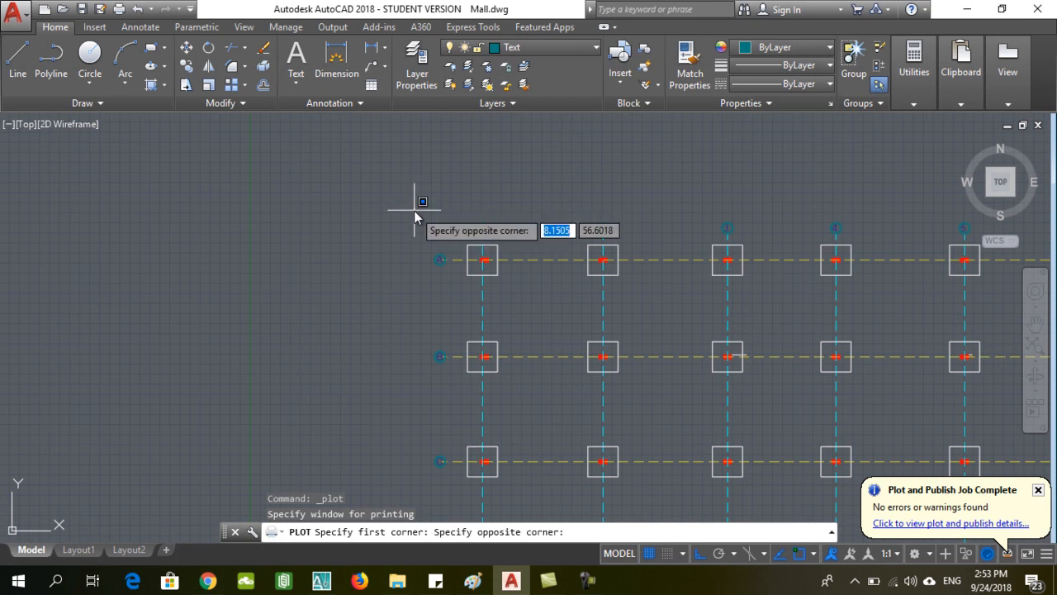
scroll(415, 210, "down", 4)
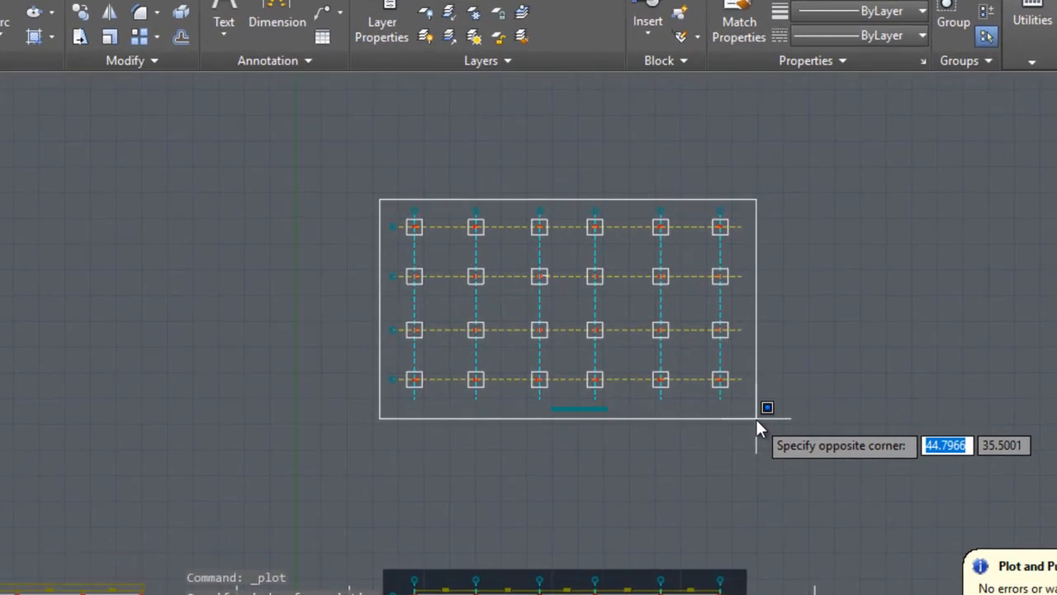
left_click(710, 383)
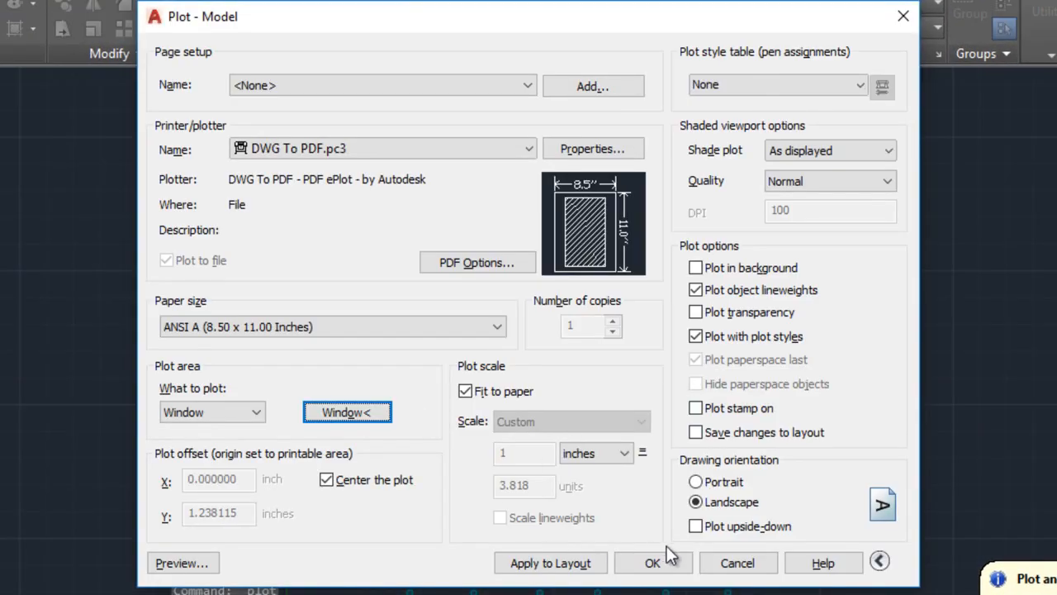
Step: Plot the footing and column layout to a PDF named "Column with Footing" in the Mall folder
left_click(671, 561)
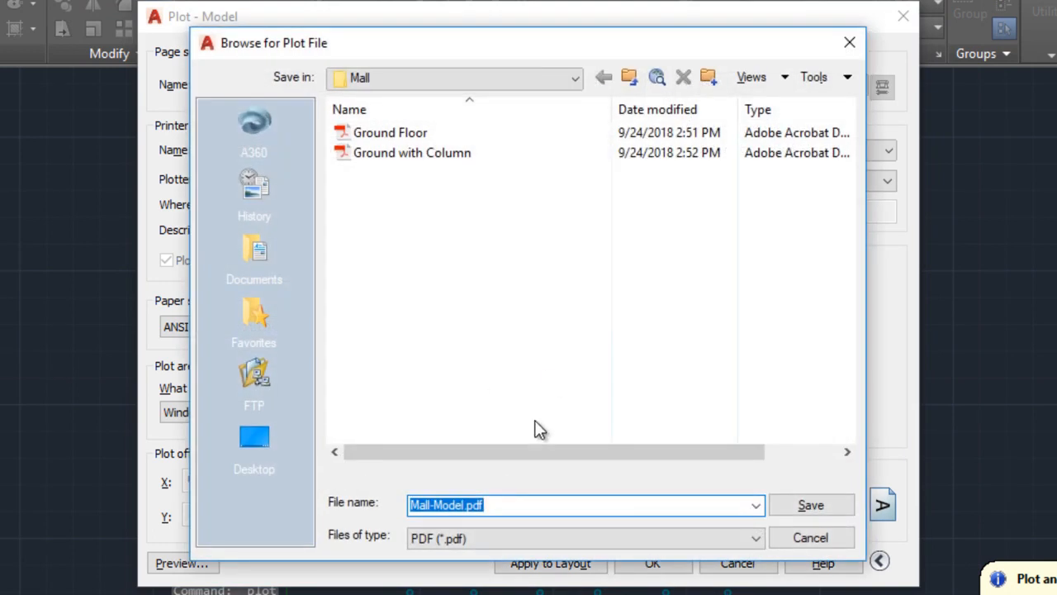
type("Column with")
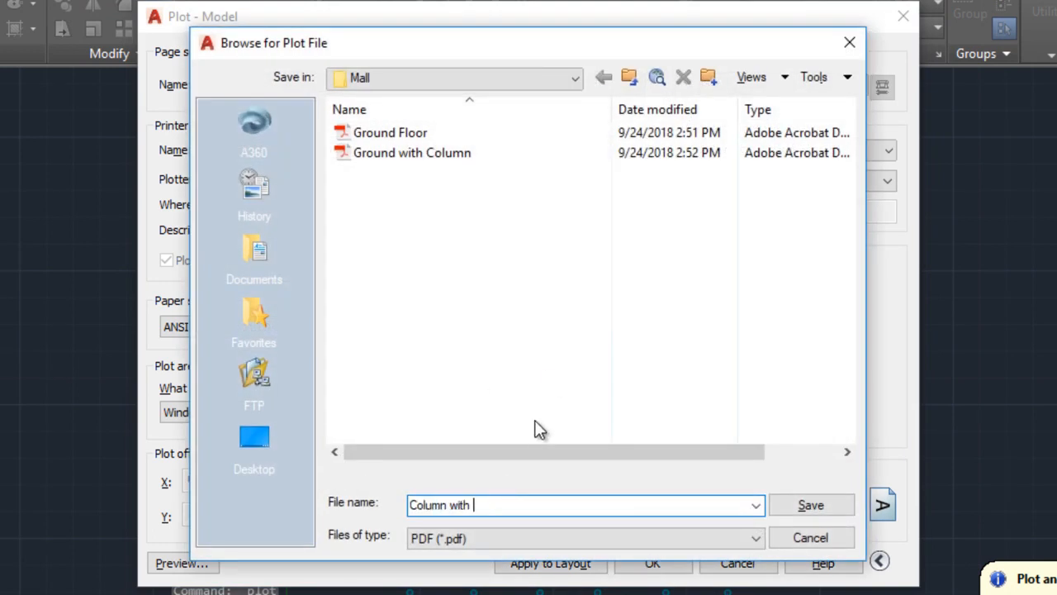
type("Footing")
key("Return")
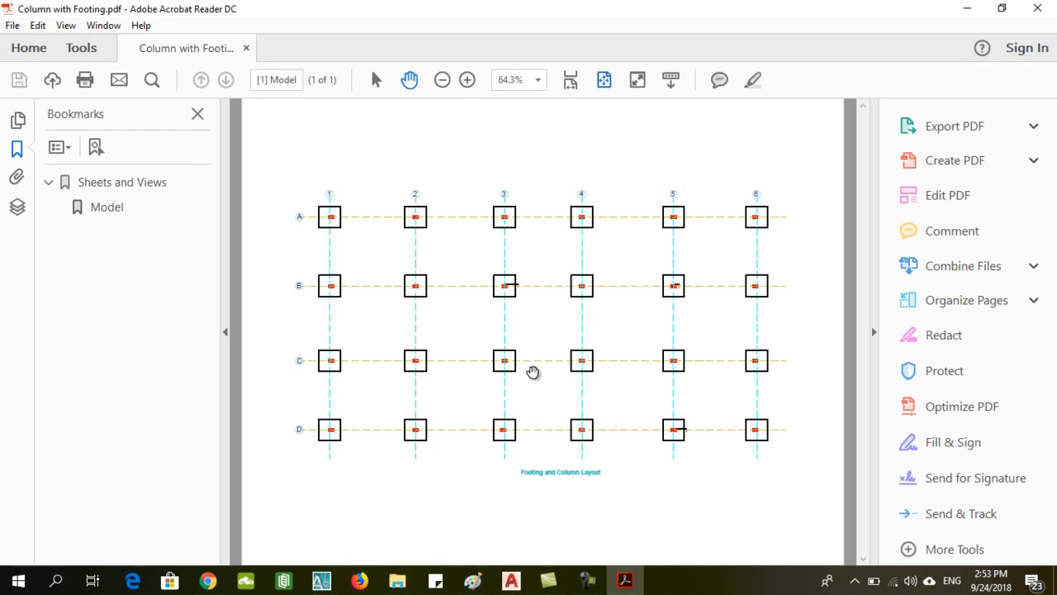
Step: Examine the Column with Footing PDF at 125% zoom, checking the footings, columns and grid lines across the sheet
left_click(467, 81)
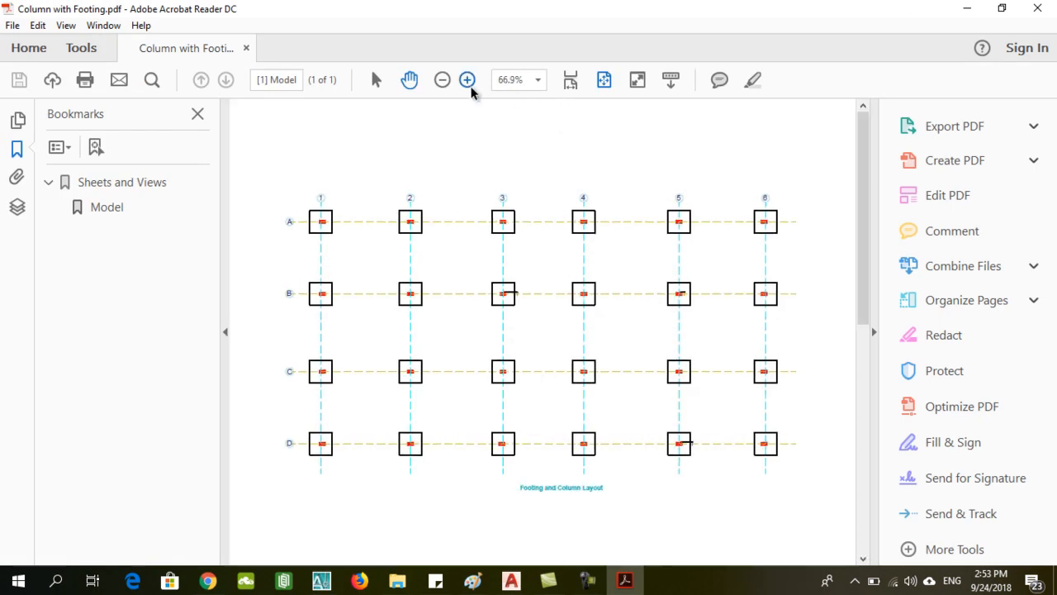
left_click(468, 80)
left_click(472, 87)
mouse_move(691, 444)
left_mouse_down()
mouse_move(564, 317)
mouse_move(557, 169)
left_mouse_up()
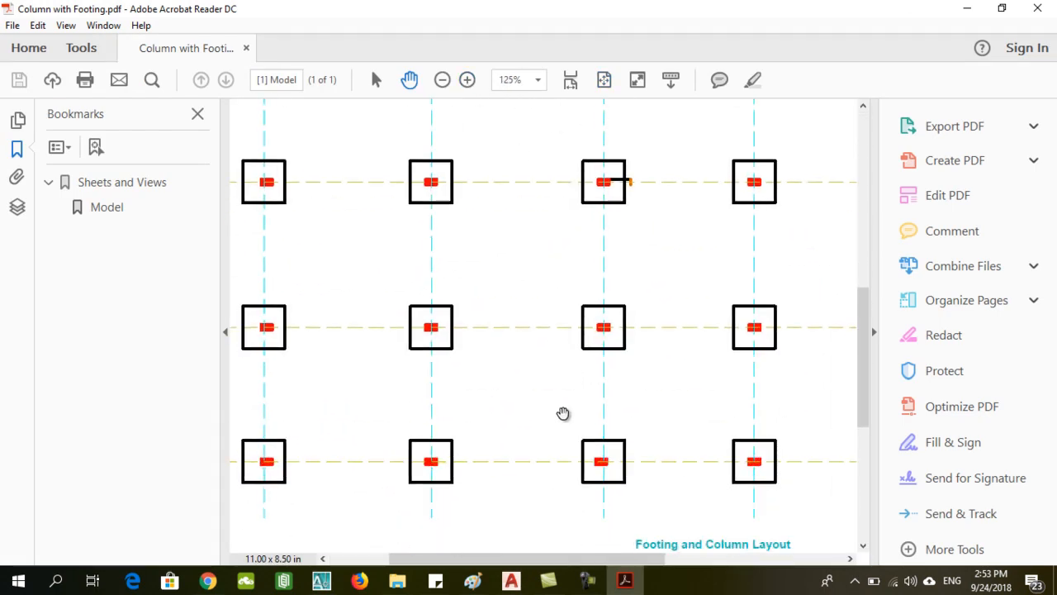
left_click_drag(581, 413, 716, 405)
mouse_move(683, 315)
left_mouse_down()
mouse_move(682, 335)
mouse_move(524, 250)
left_mouse_up()
left_click_drag(723, 339, 669, 449)
mouse_move(584, 141)
left_mouse_down()
mouse_move(673, 374)
mouse_move(655, 325)
left_mouse_up()
mouse_move(464, 541)
left_mouse_down()
mouse_move(470, 435)
mouse_move(392, 347)
left_mouse_up()
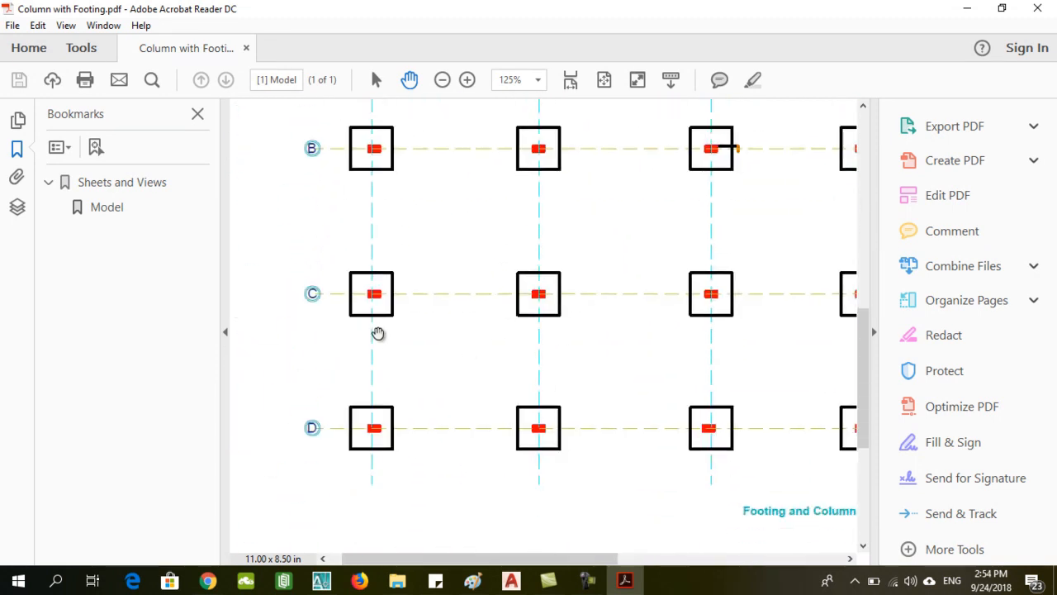